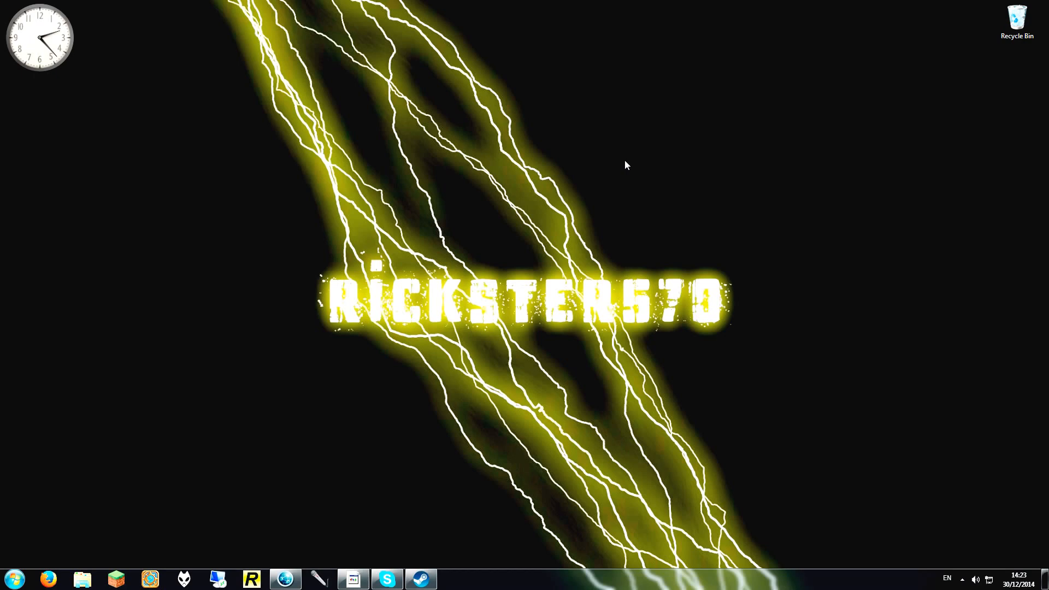
Bring up the Steam library's Tools list showing the 7 Days to Die Dedicated Server
left_click(421, 580)
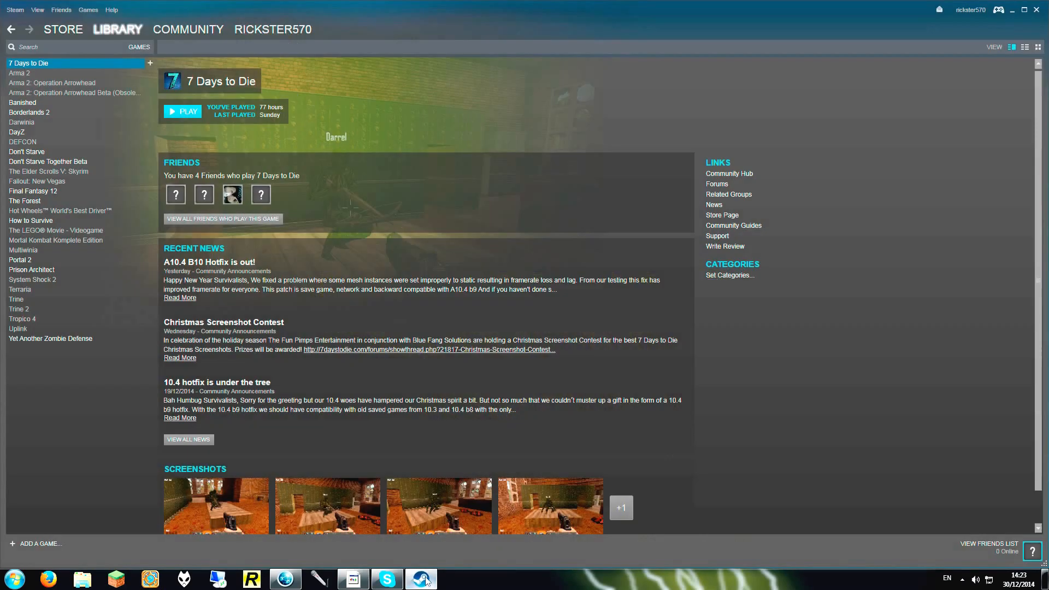
mouse_move(117, 30)
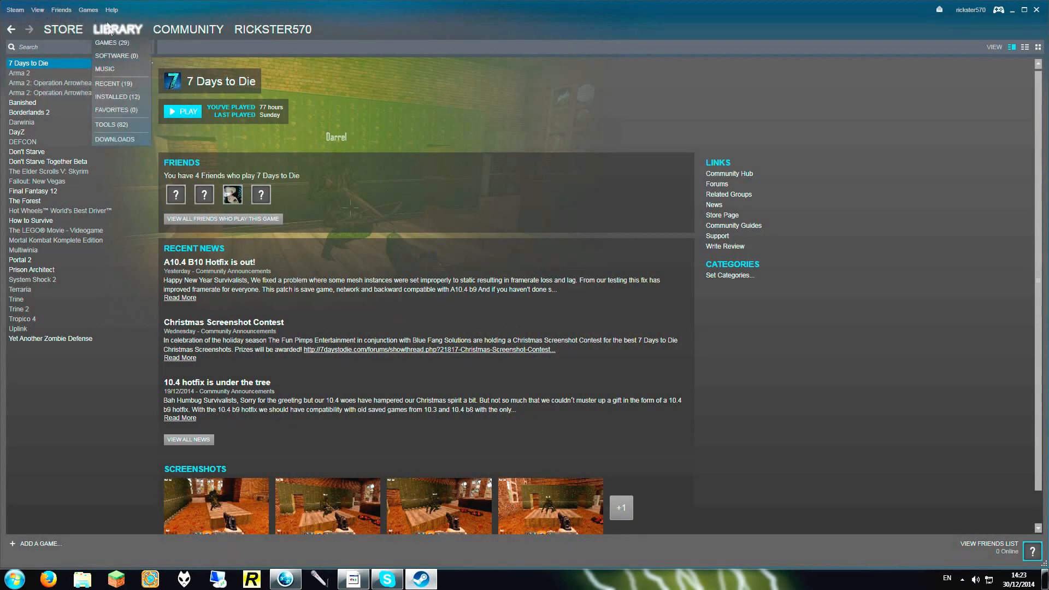
left_click(114, 124)
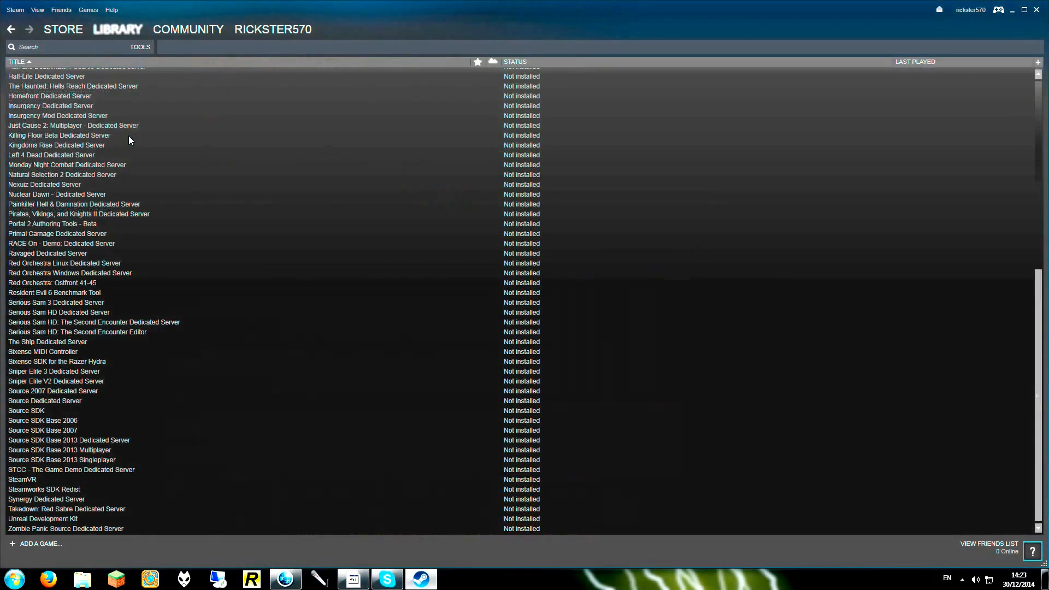
scroll(176, 178, "up", 3)
scroll(176, 181, "up", 5)
scroll(176, 180, "up", 4)
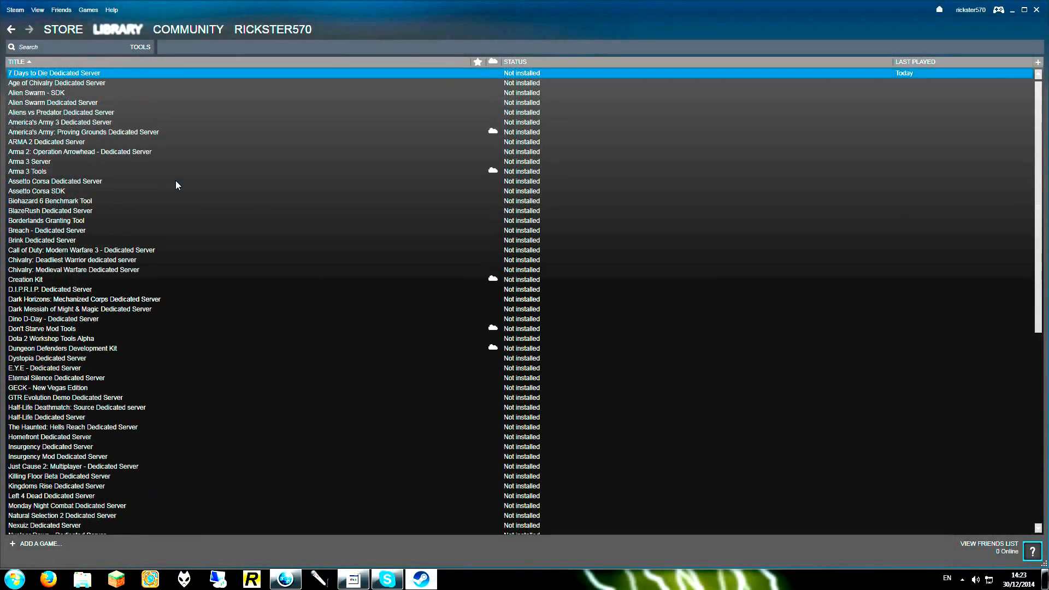
Install the 7 Days to Die Dedicated Server to the default Steam folder so it starts downloading
right_click(86, 74)
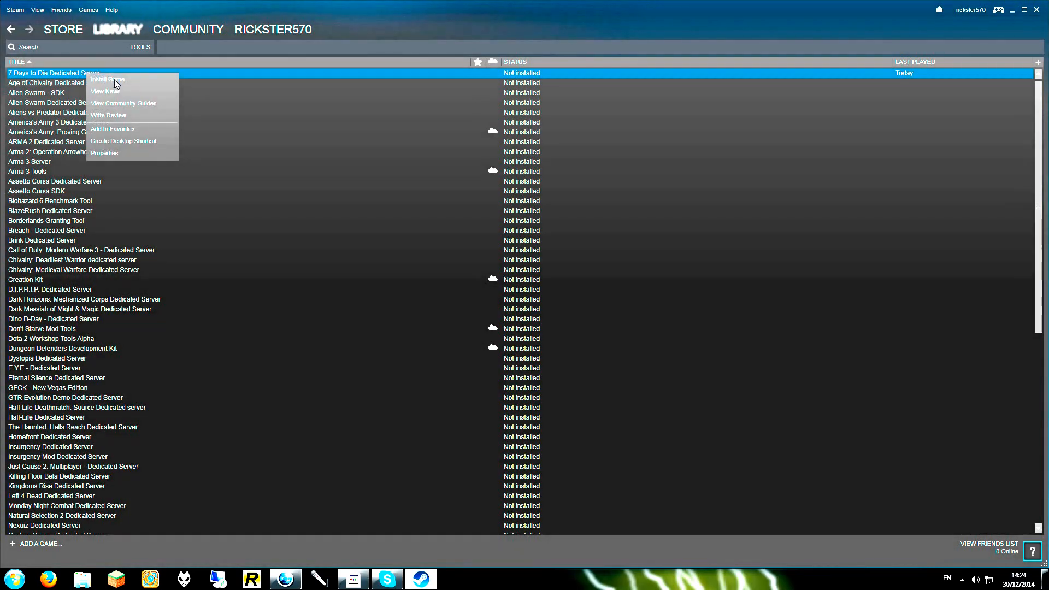
left_click(113, 80)
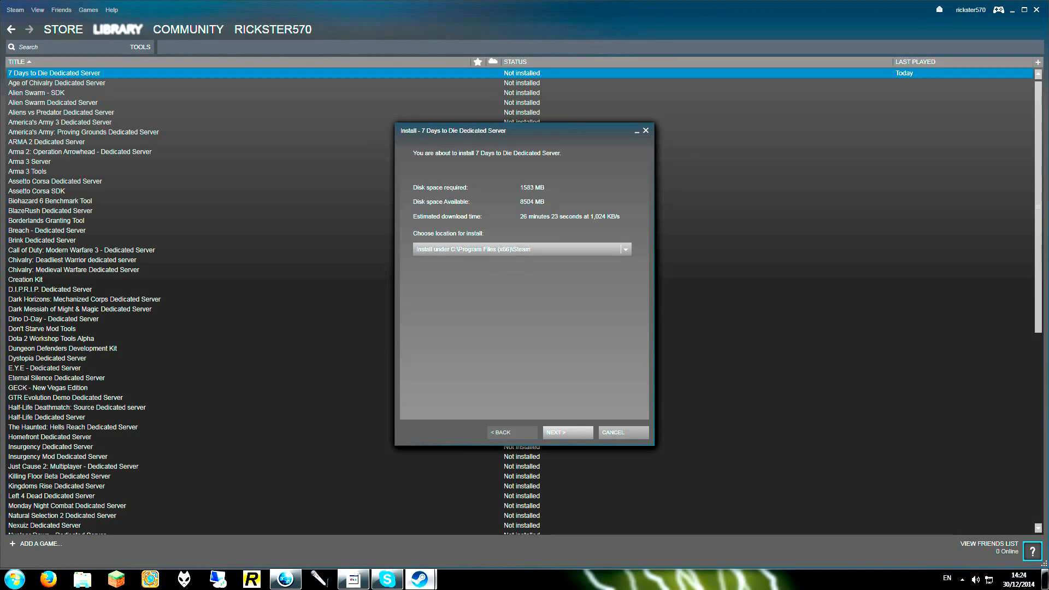
left_click(567, 432)
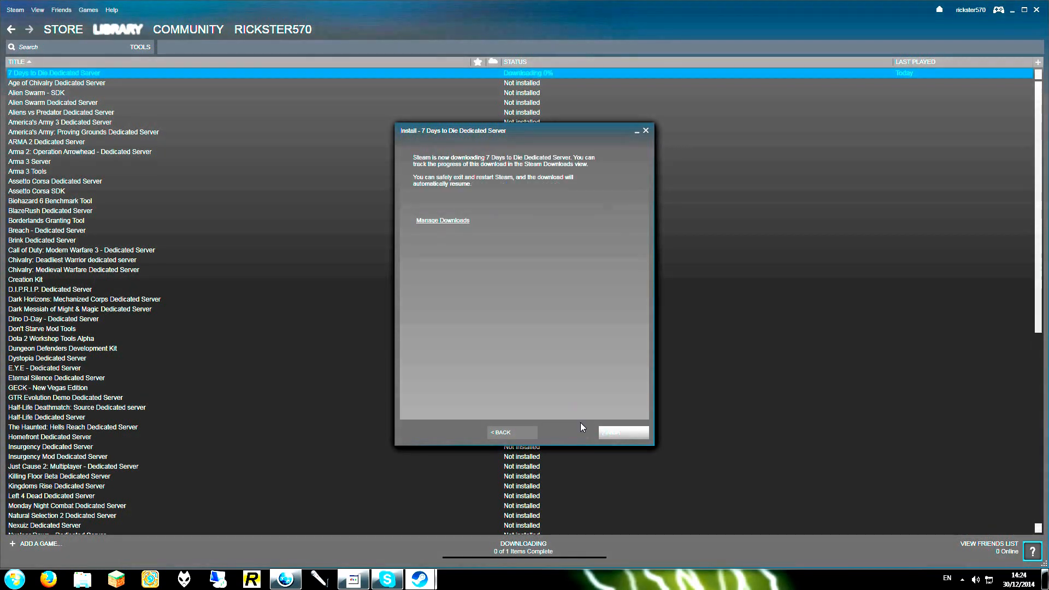
left_click(608, 433)
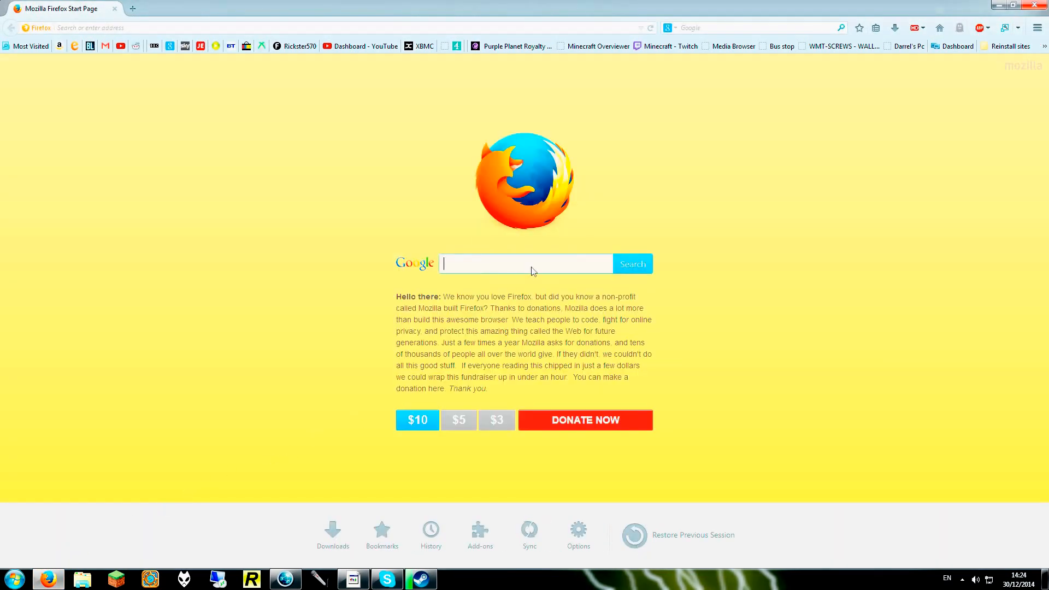
type("PUTTY")
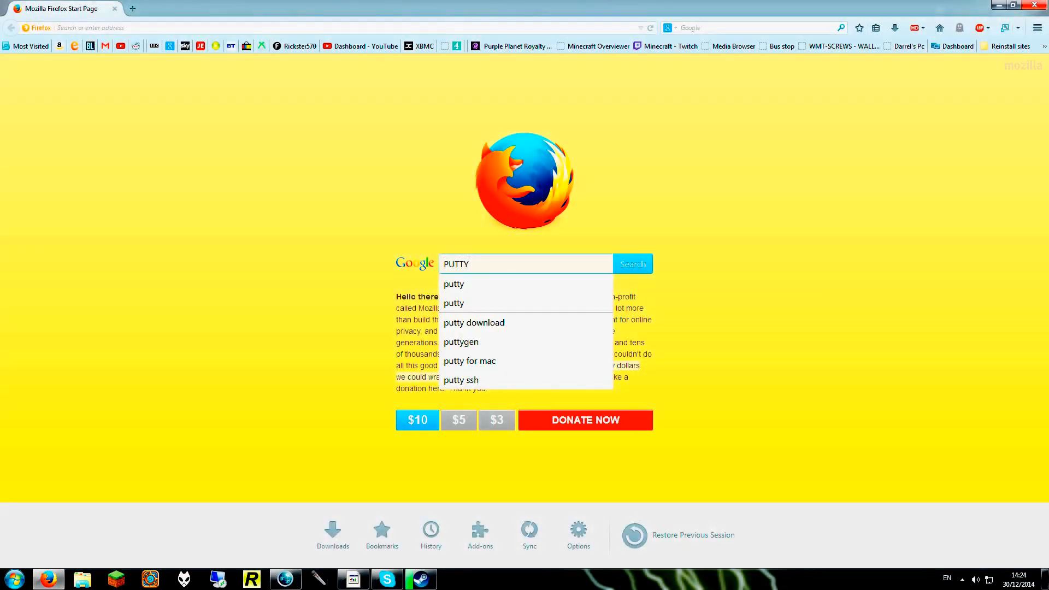
Search for PuTTY and save putty.exe for Windows from the PuTTY download page
key("Return")
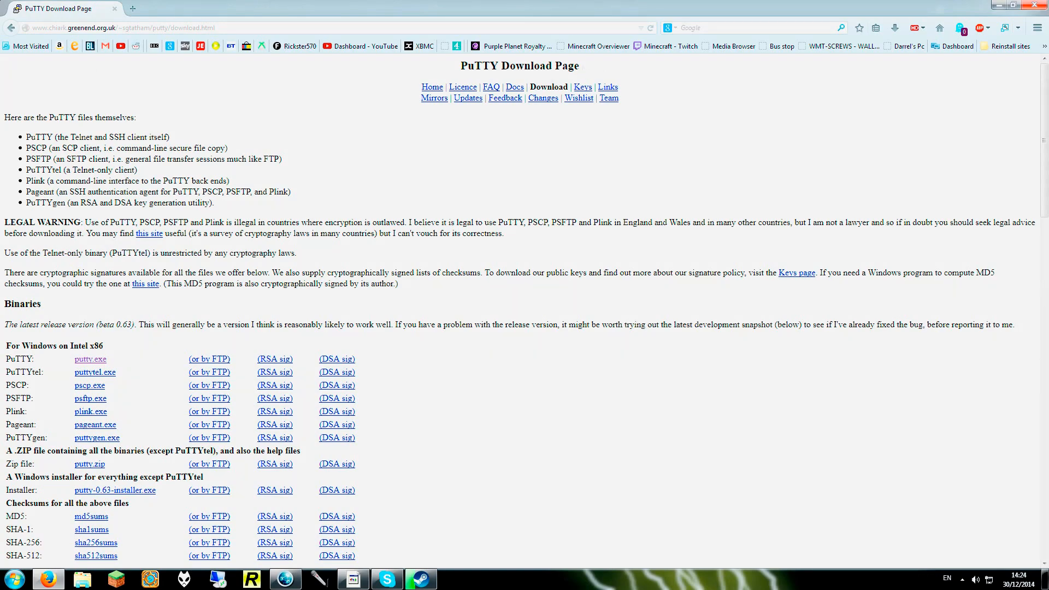
scroll(185, 243, "down", 2)
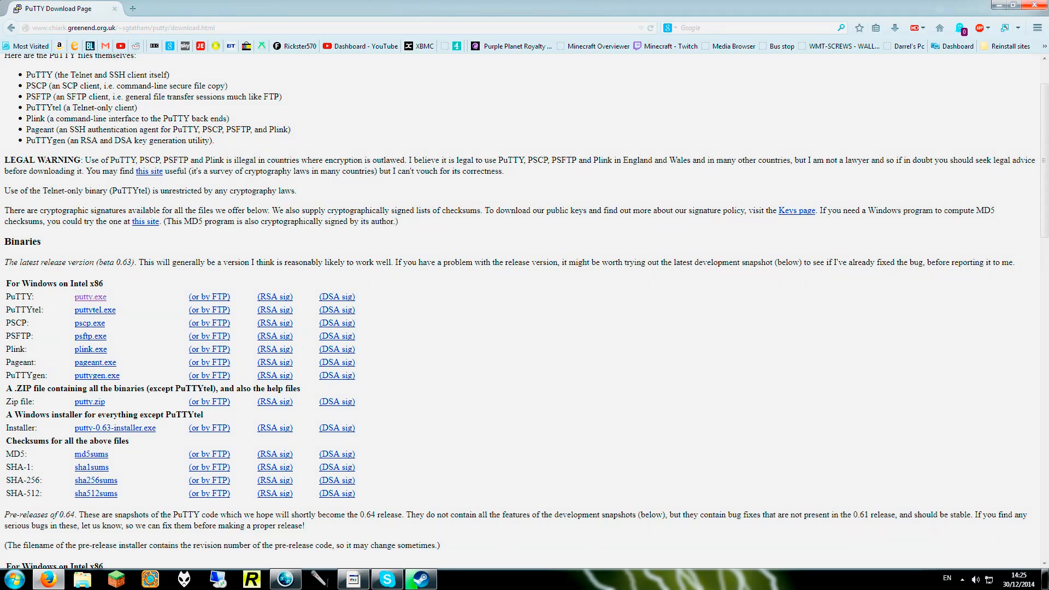
left_click(89, 298)
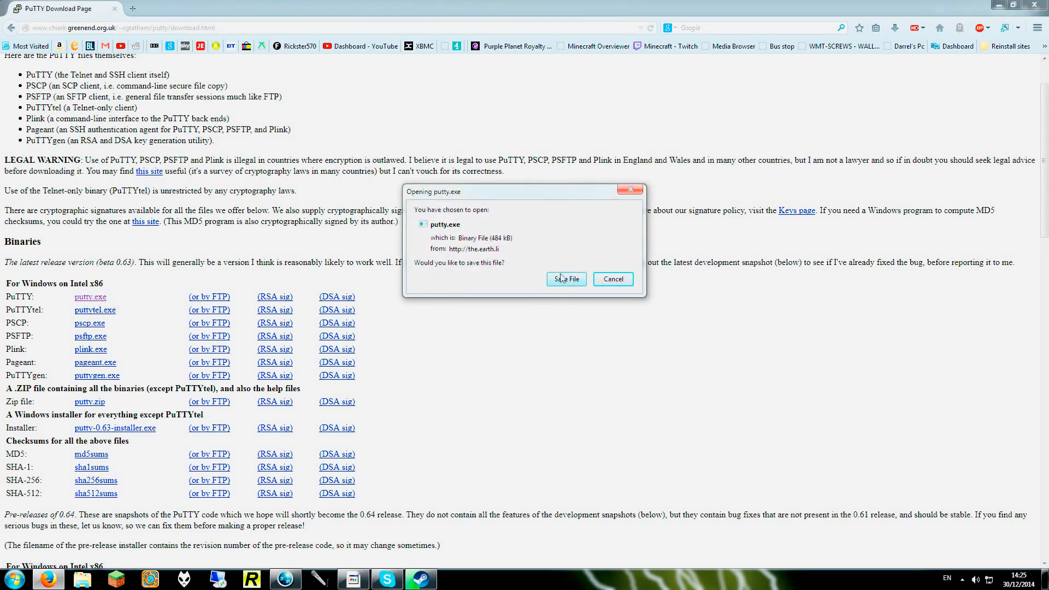
left_click(565, 281)
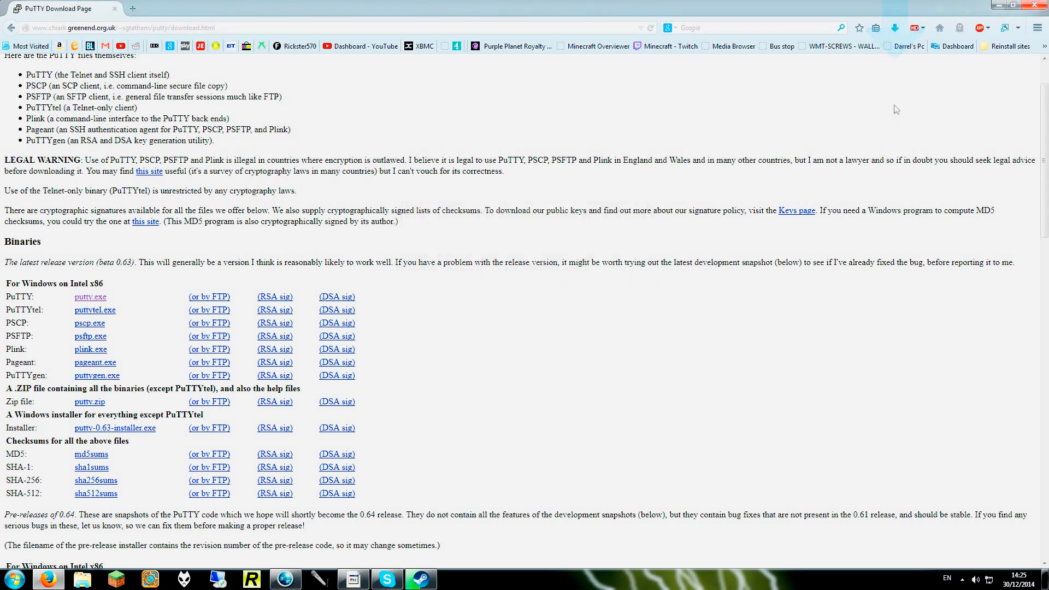
left_click(896, 30)
Show putty.exe in its Downloads folder, then close Firefox to reveal the finished Steam download
left_click(889, 64)
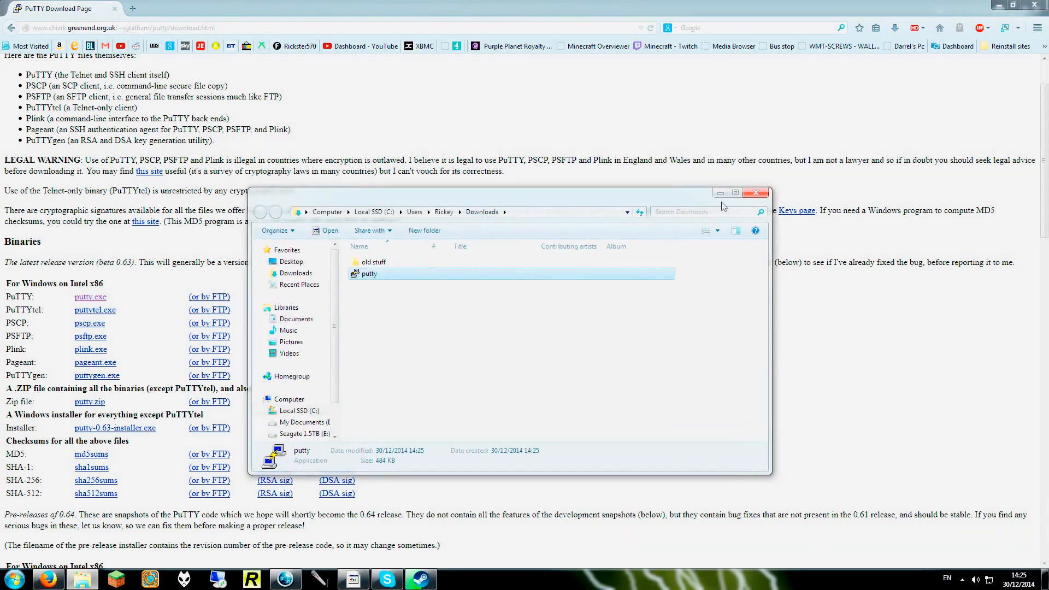
left_click(719, 194)
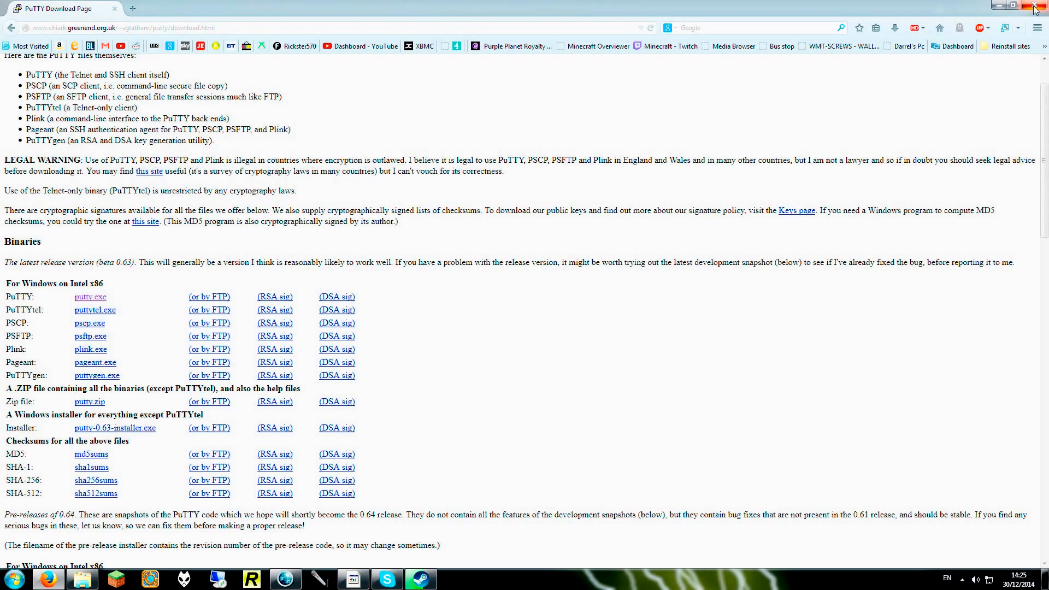
left_click(1035, 8)
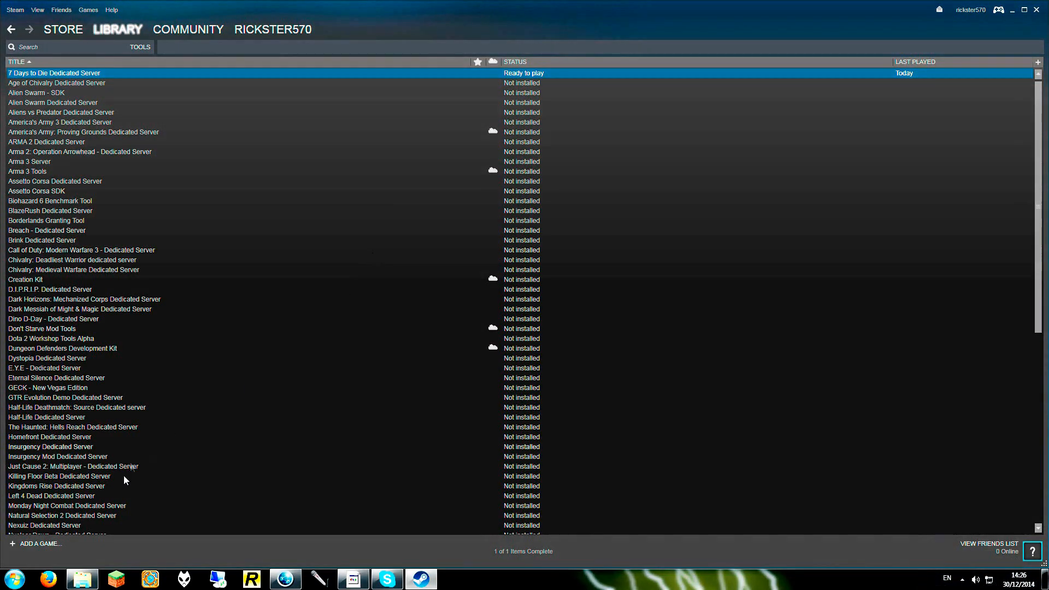
In a new Explorer window, browse to C:\Program Files (x86)\Steam
right_click(85, 582)
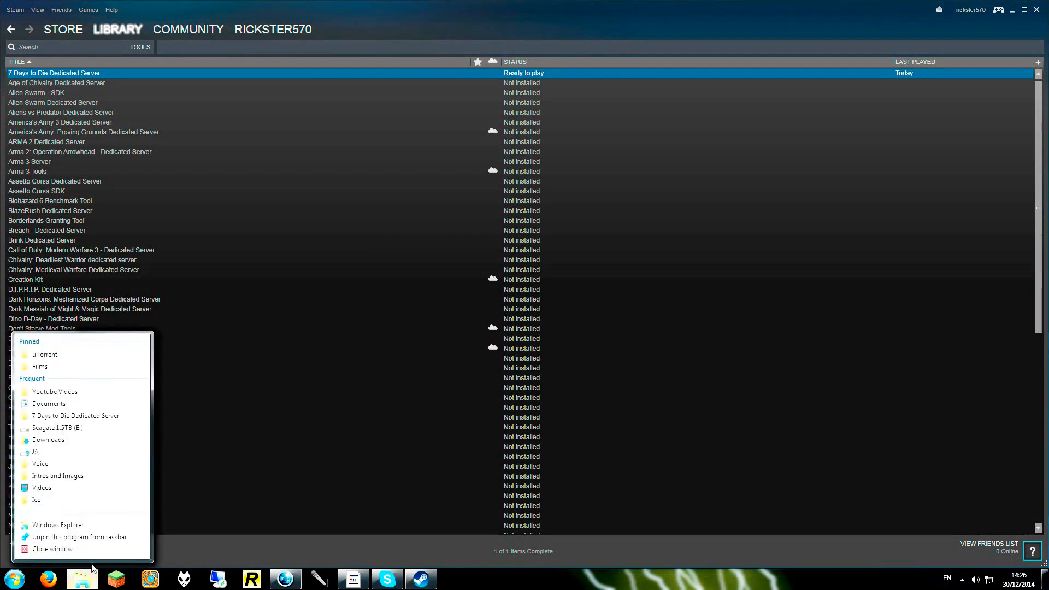
left_click(75, 518)
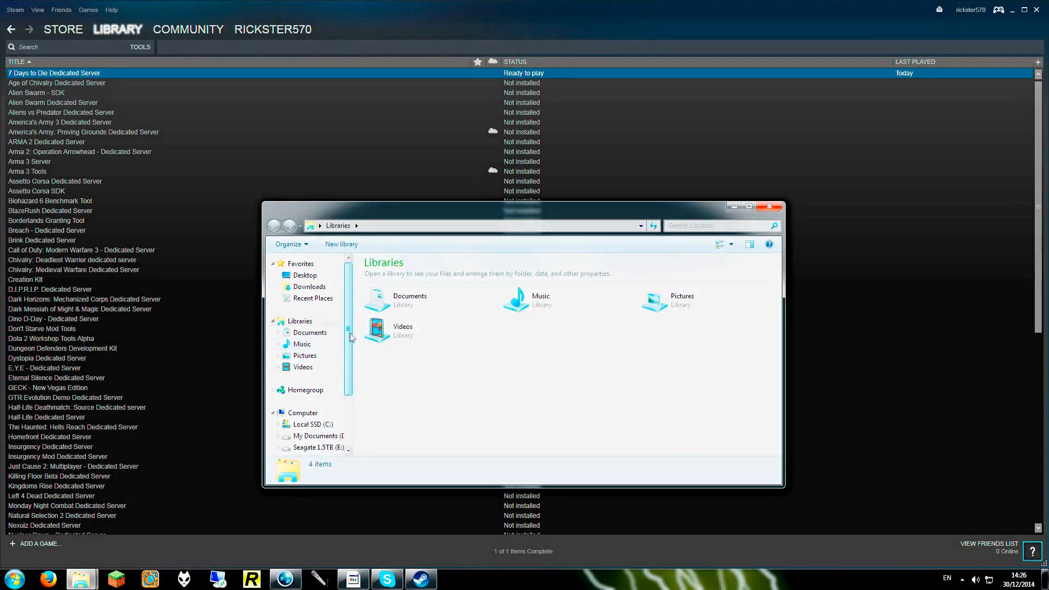
scroll(325, 352, "down", 2)
left_click(327, 351)
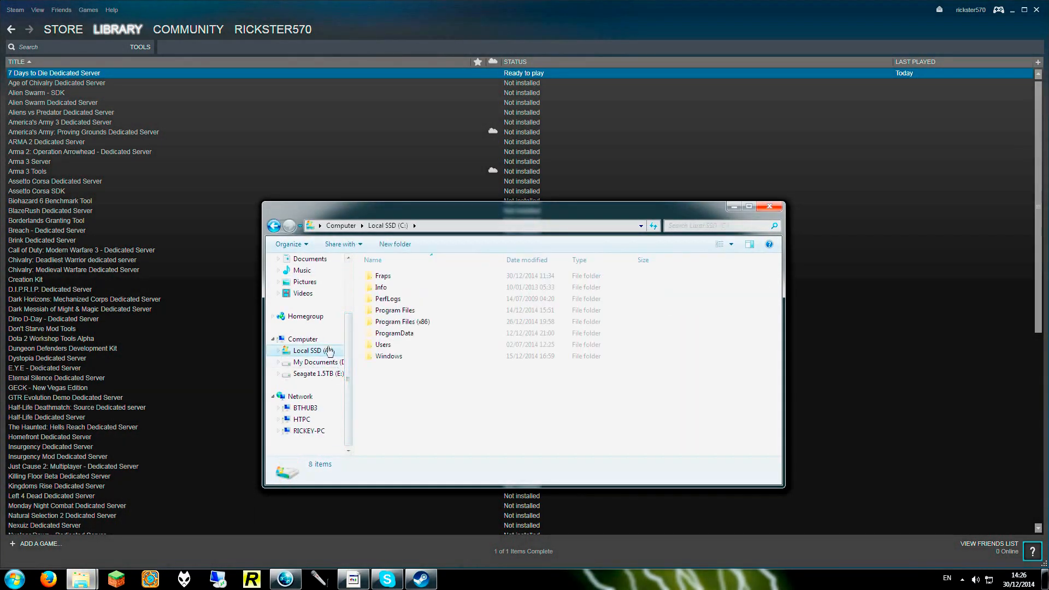
left_click(424, 325)
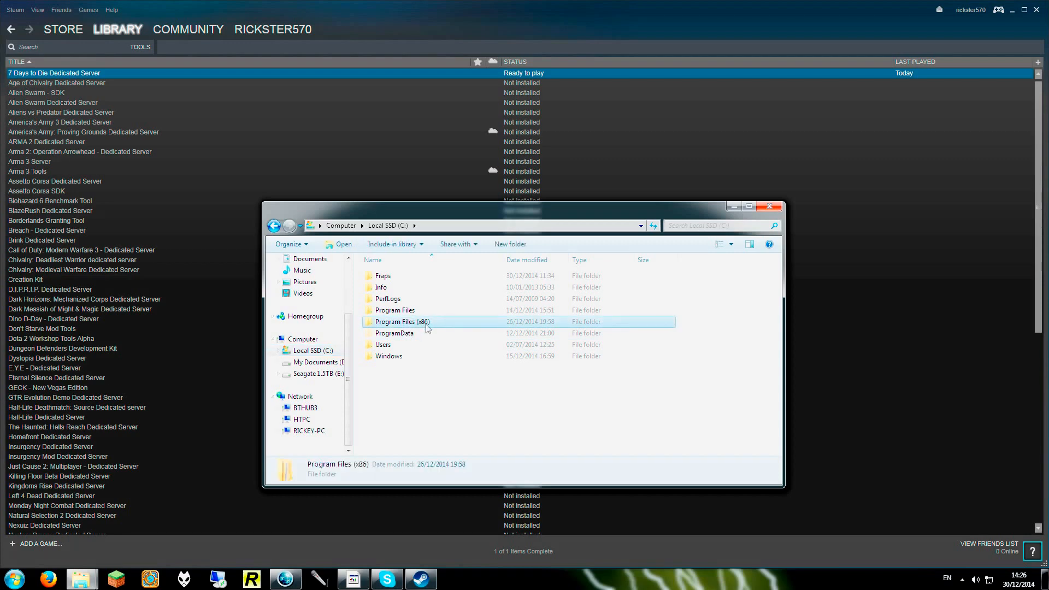
double_click(429, 326)
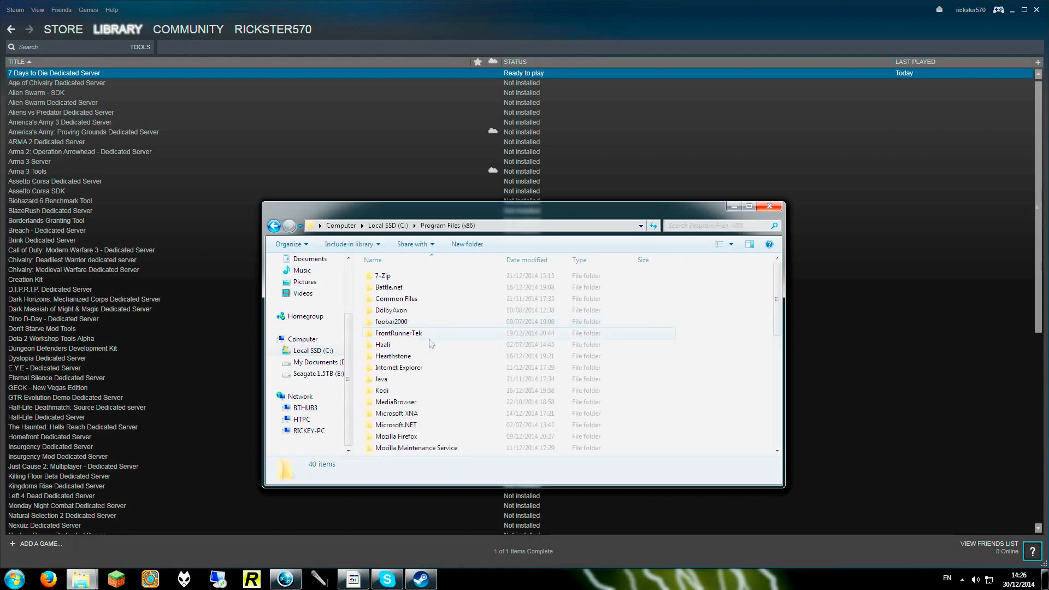
scroll(447, 360, "down", 3)
scroll(449, 373, "down", 3)
scroll(451, 377, "down", 2)
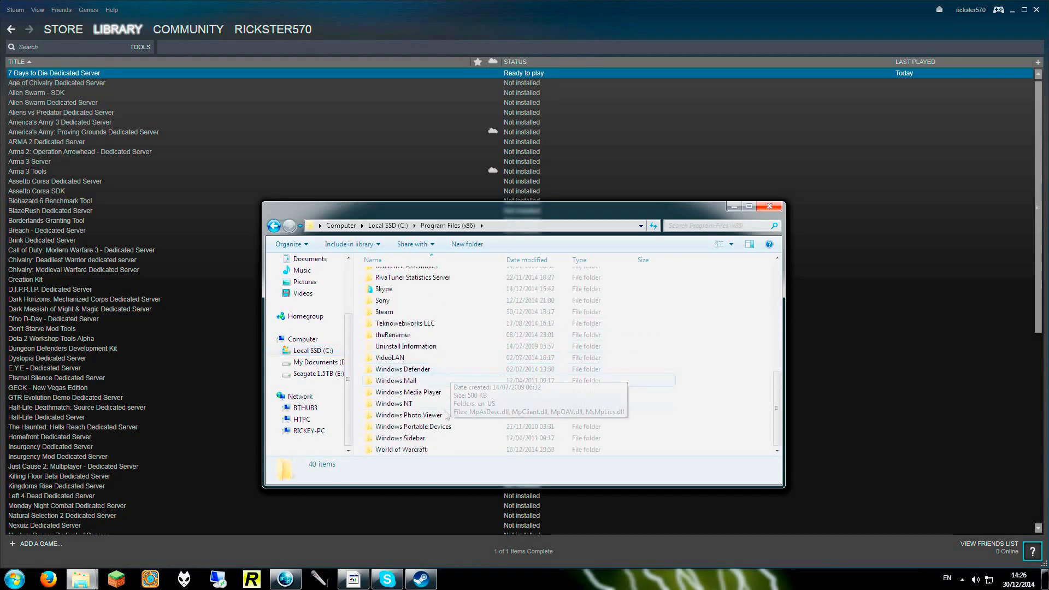
double_click(448, 313)
scroll(418, 394, "down", 3)
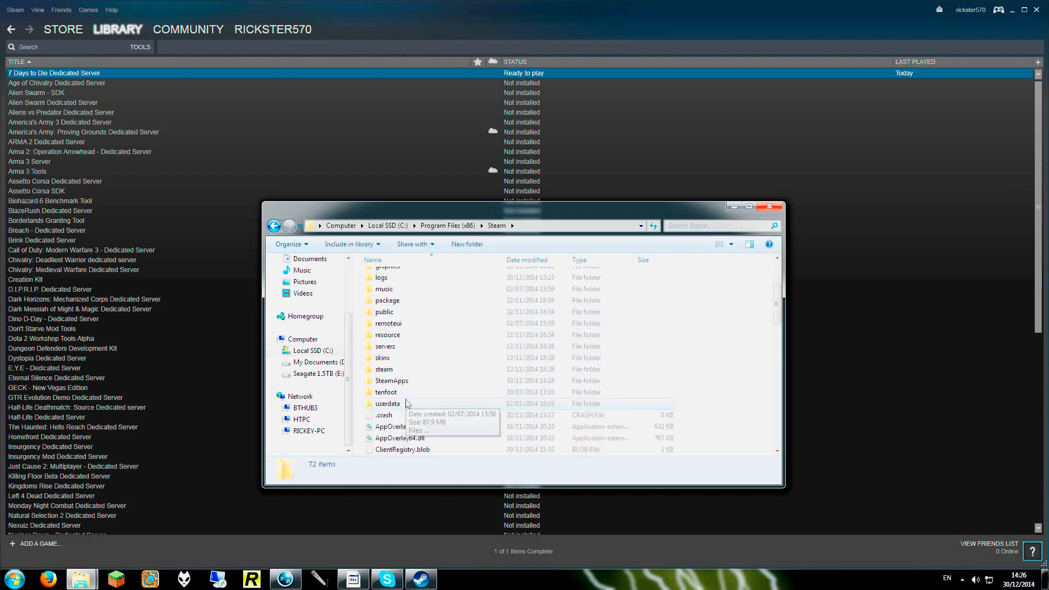
scroll(410, 406, "down", 1)
Continue into SteamApps\common and open the 7 Days to Die Dedicated Server folder
left_click(405, 347)
double_click(405, 347)
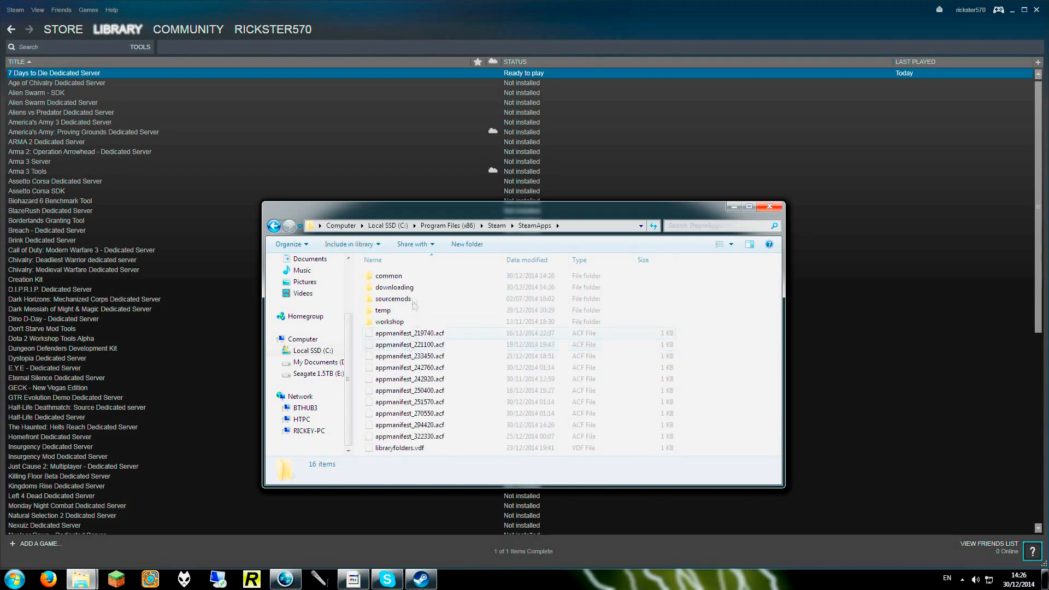
double_click(414, 281)
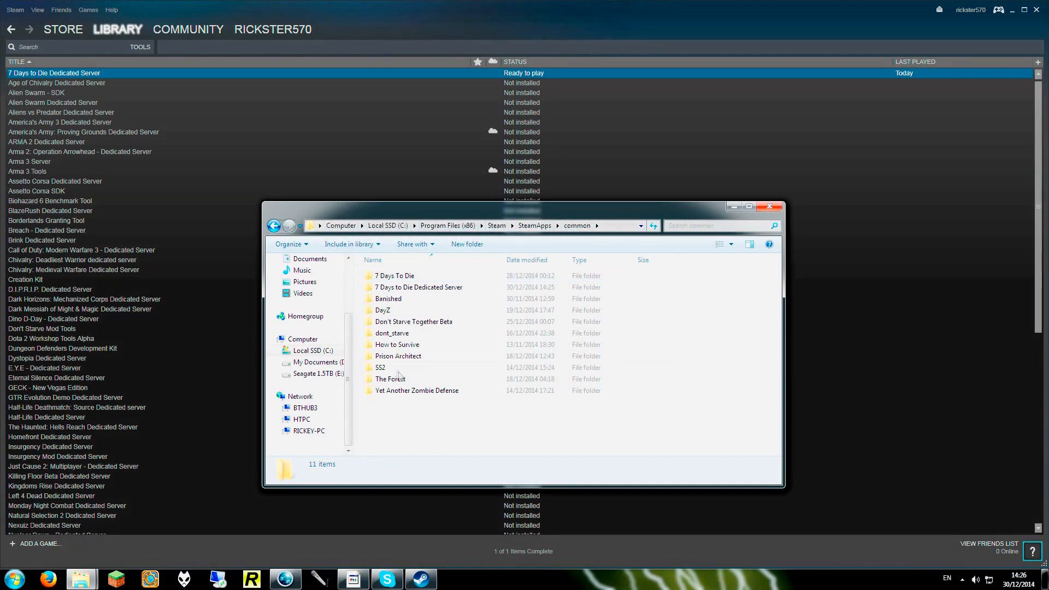
left_click(373, 289)
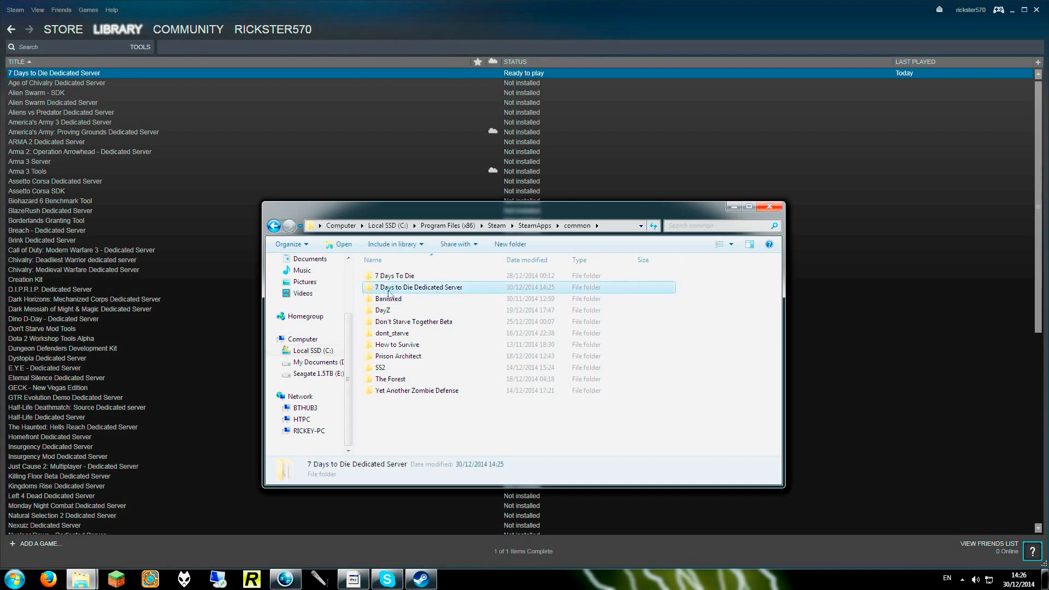
double_click(447, 294)
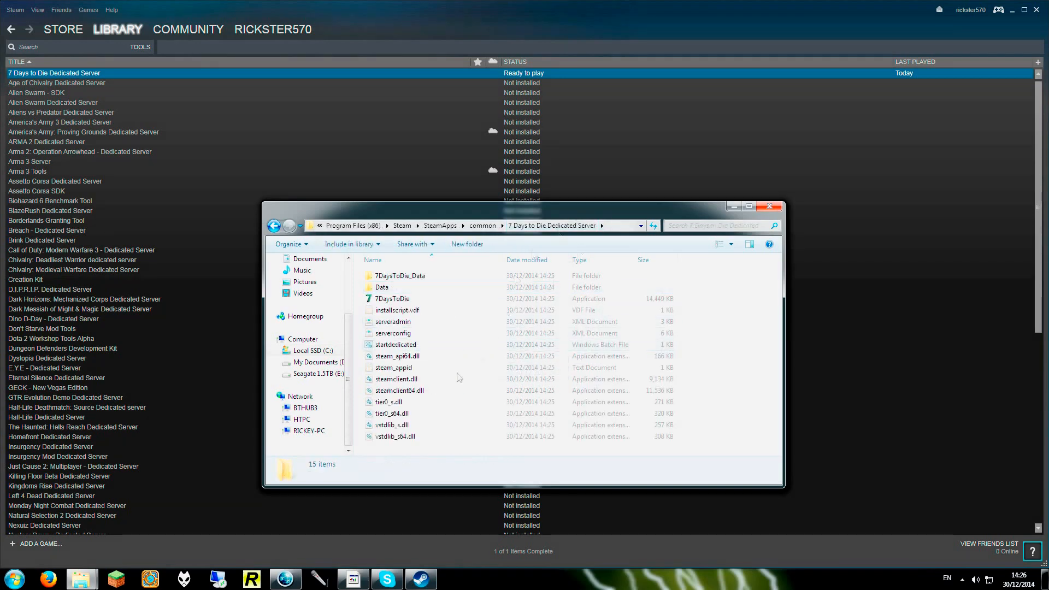
Drag putty.exe from Downloads into the 7 Days to Die Dedicated Server folder
mouse_move(81, 579)
left_click(98, 502)
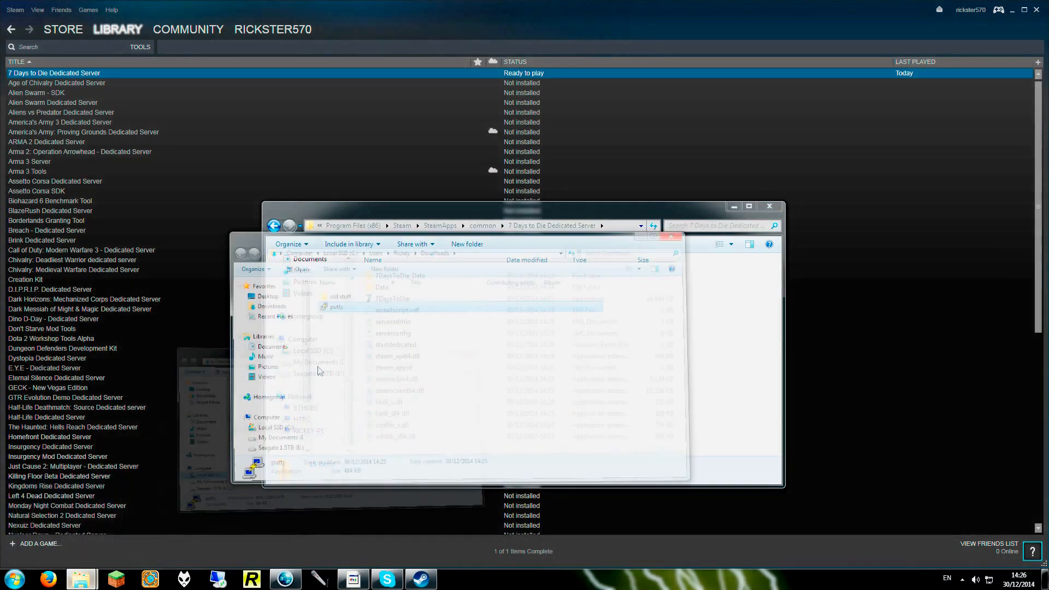
left_click_drag(554, 193, 878, 72)
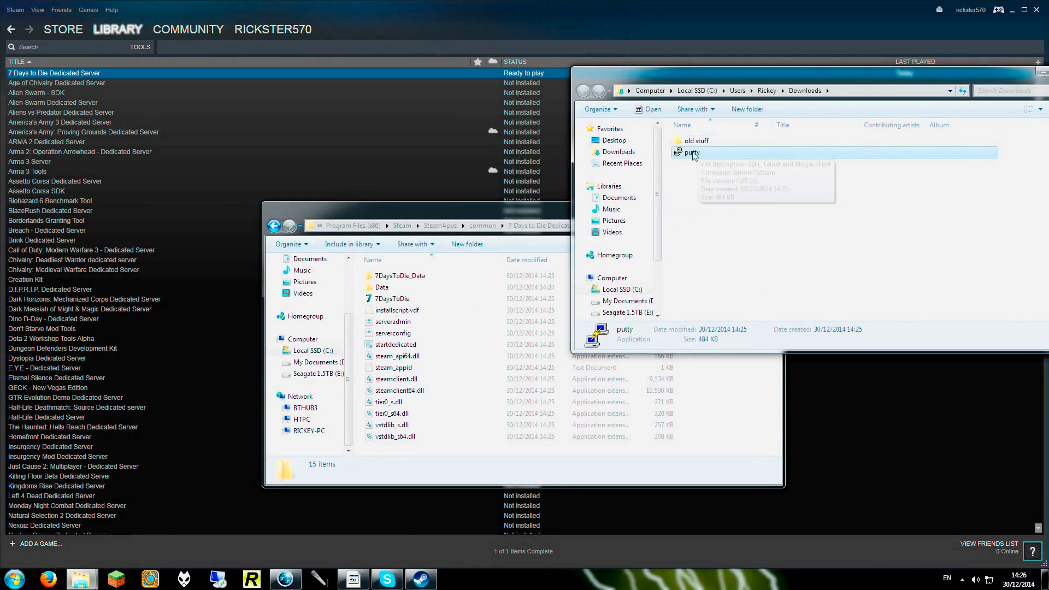
left_click_drag(692, 153, 704, 439)
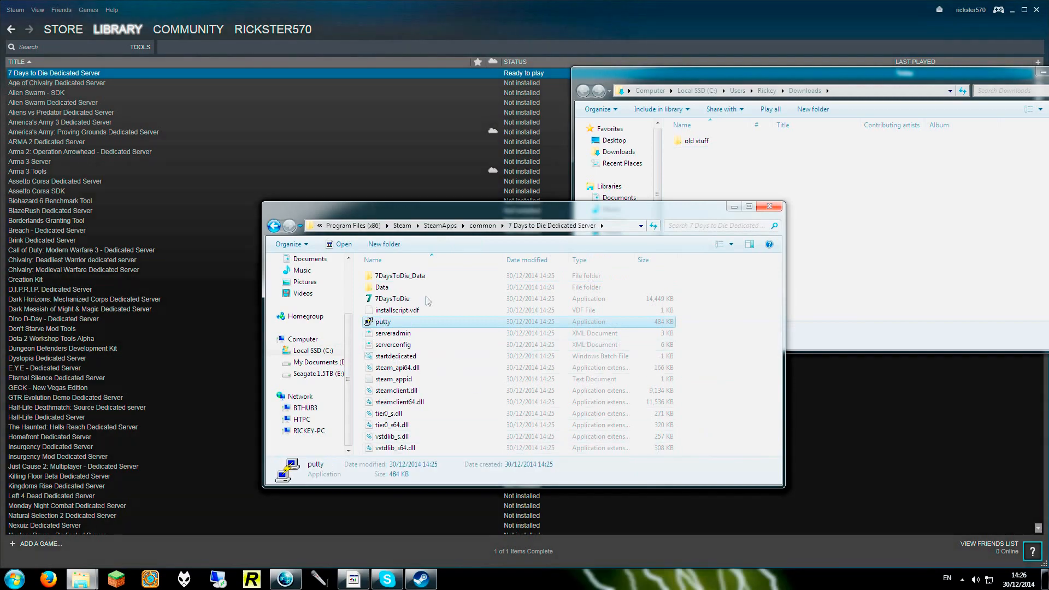
Close Downloads, clear the other windows away, and select the startdedicated batch file
left_click(1013, 73)
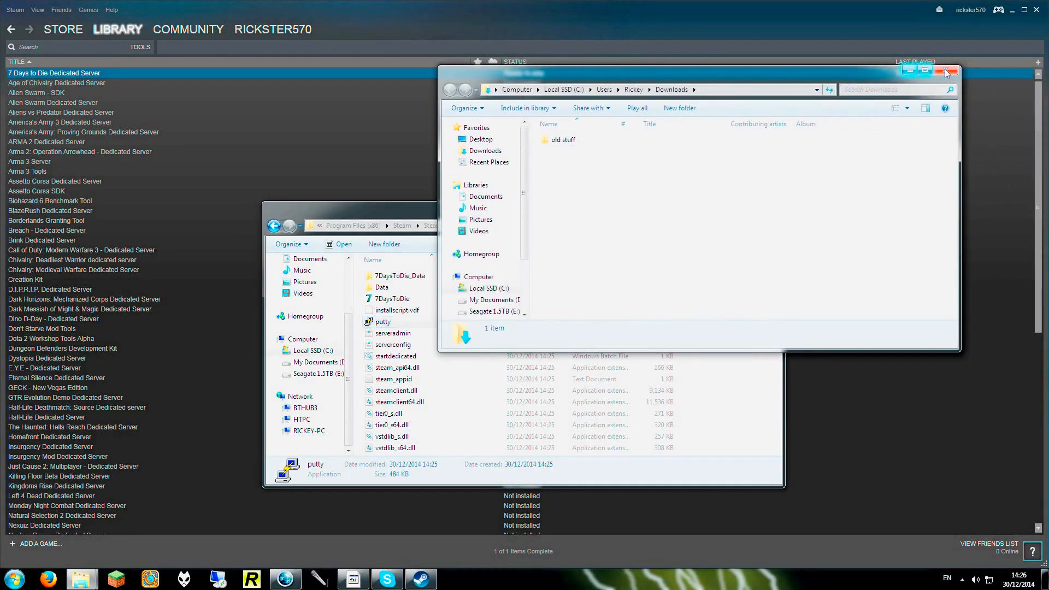
left_click(947, 71)
mouse_move(612, 209)
left_mouse_down()
mouse_move(558, 191)
mouse_move(612, 183)
left_mouse_up()
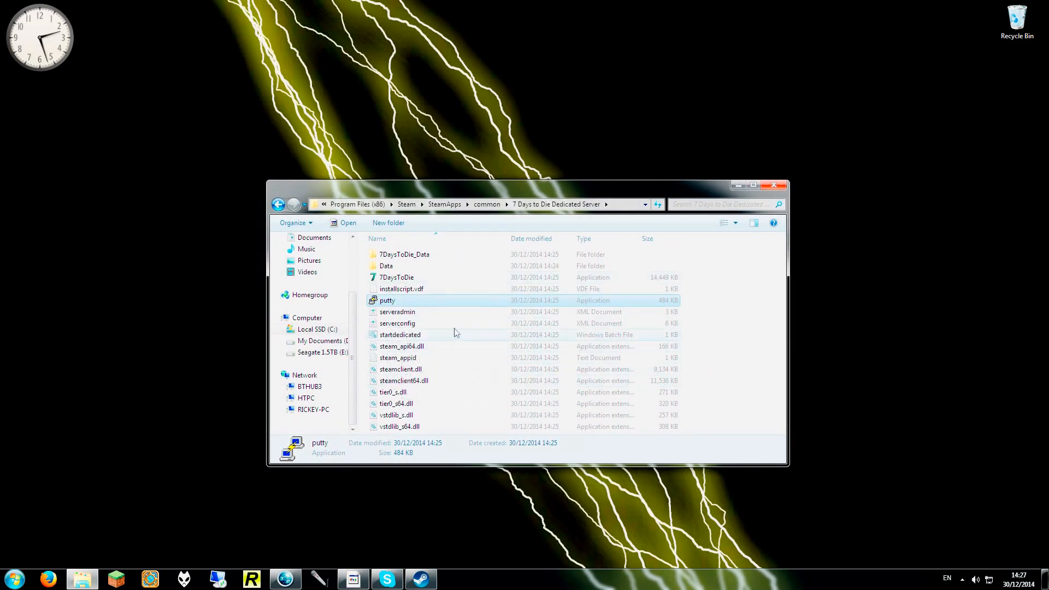
left_click(400, 338)
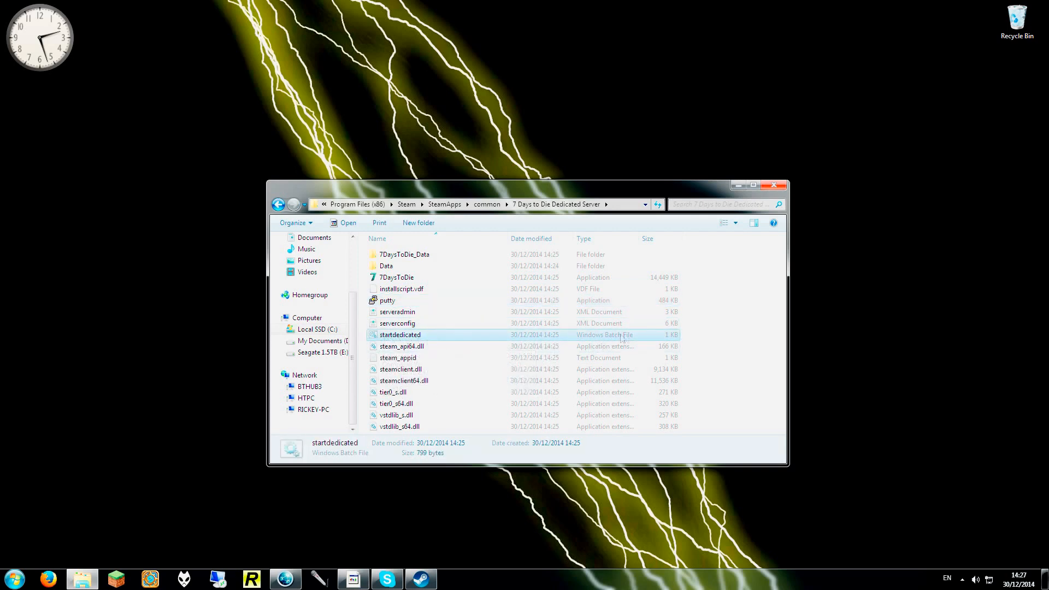
Edit startdedicated in Notepad and delete Tools/bin/ from the putty.exe launch line
right_click(410, 337)
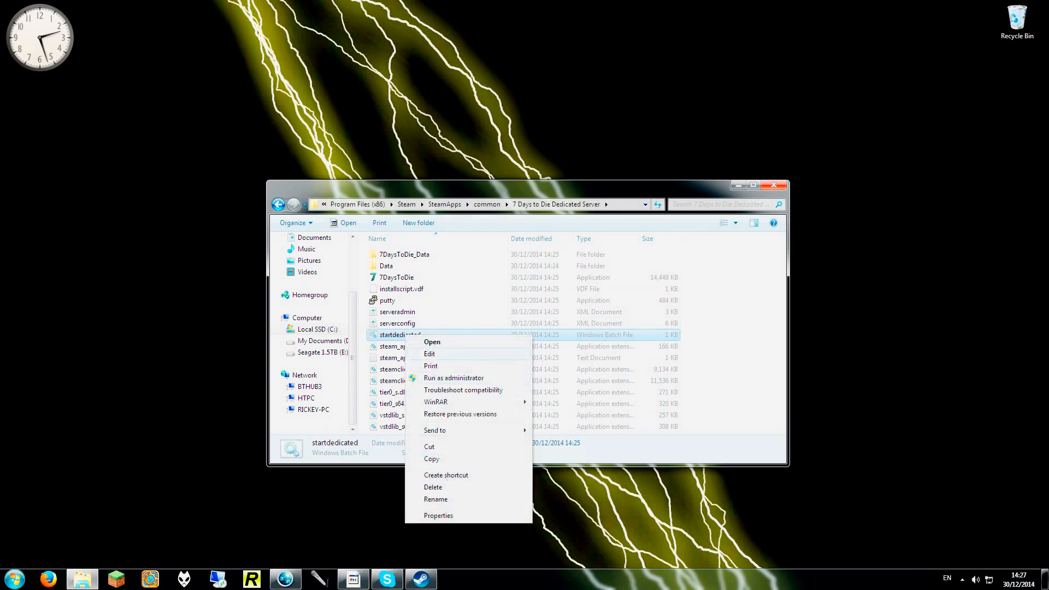
left_click(429, 353)
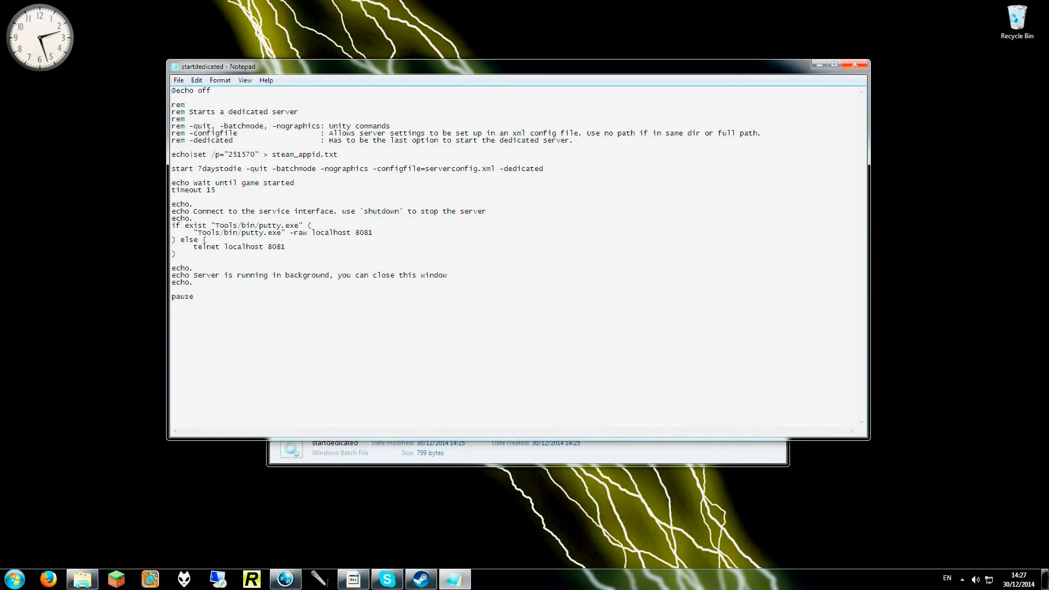
left_click_drag(196, 234, 245, 233)
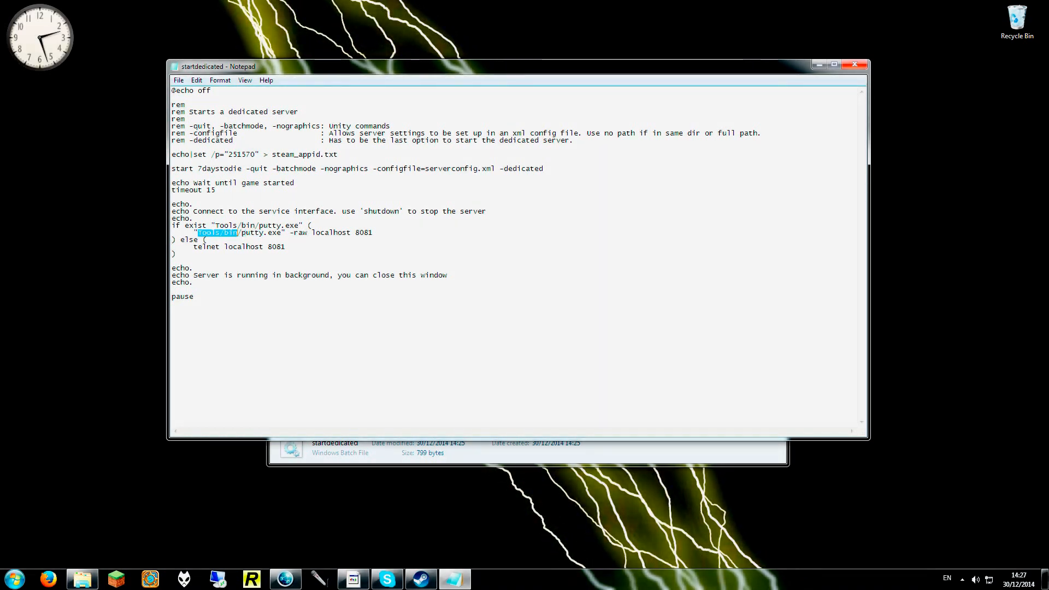
left_click_drag(238, 234, 233, 234)
key("Delete")
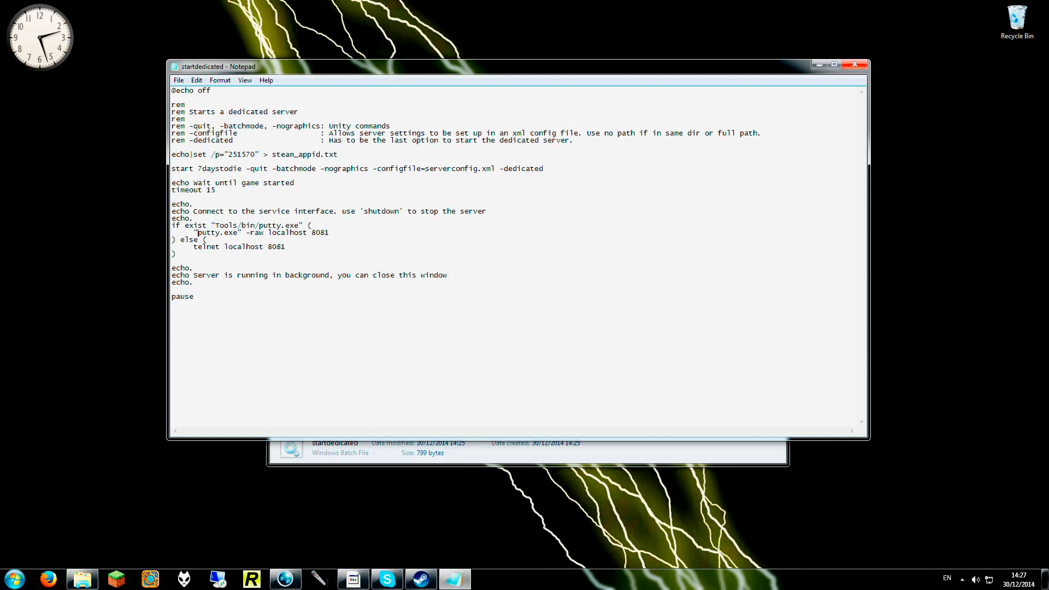
Delete Tools/bin/ from the if exist line as well and save startdedicated on closing
left_click_drag(260, 225, 215, 225)
key("Delete")
left_click(859, 66)
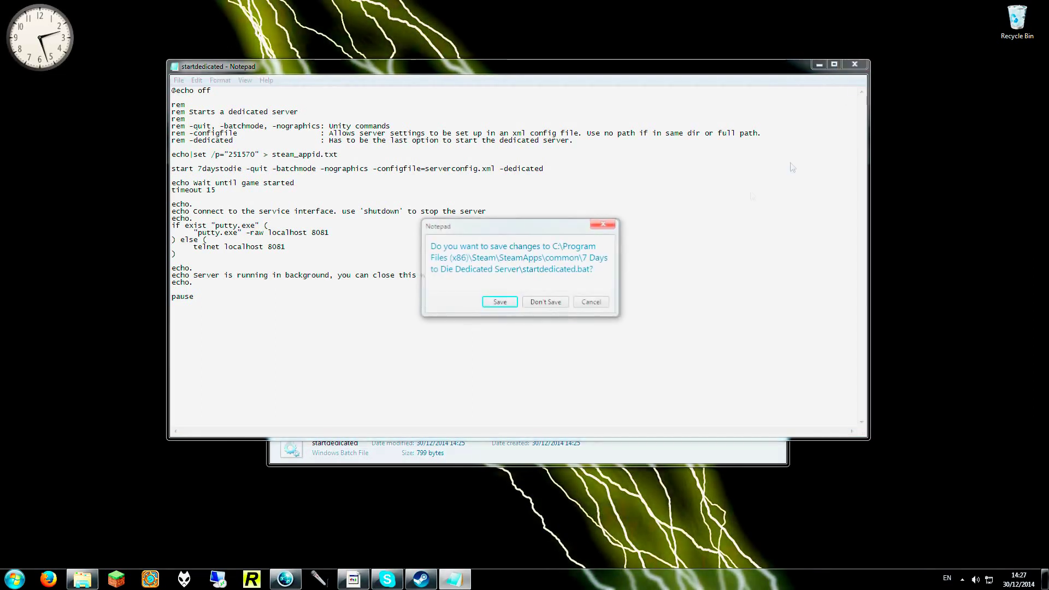
left_click(501, 303)
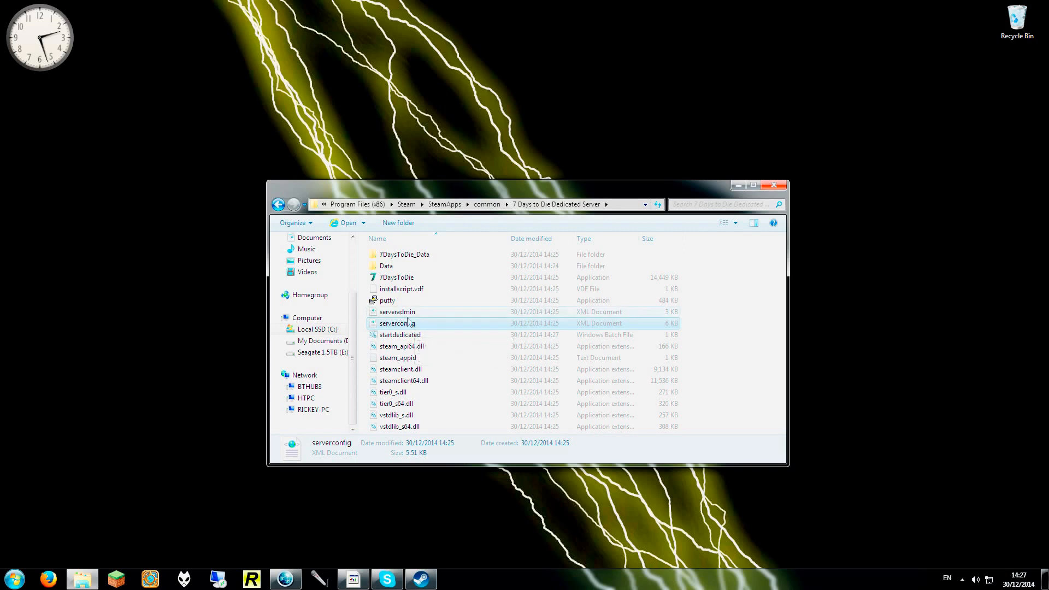
Run startdedicated and skip the startup countdown so the server launches
left_click(407, 337)
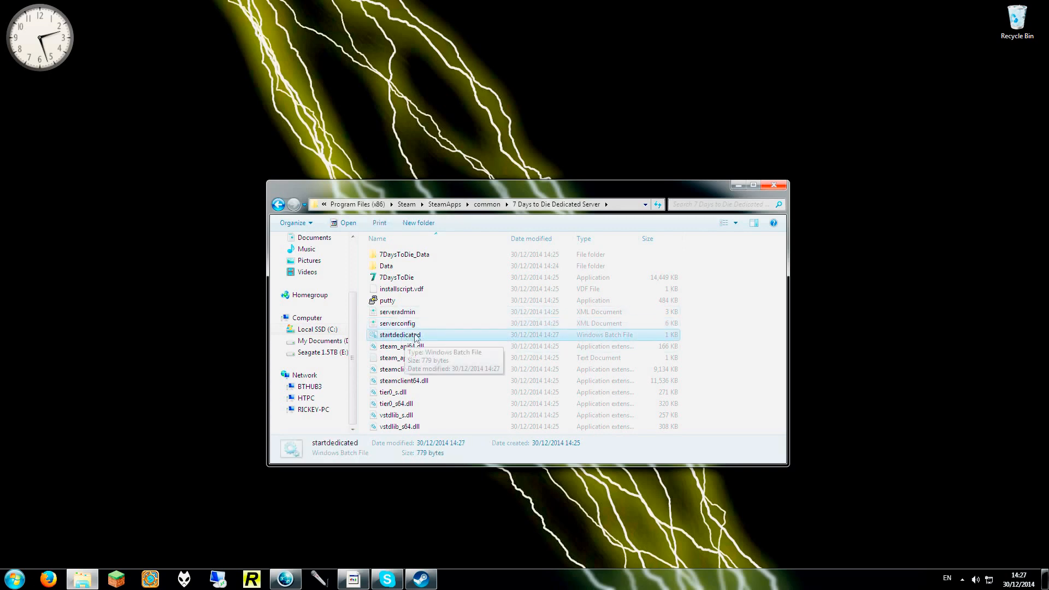
double_click(402, 335)
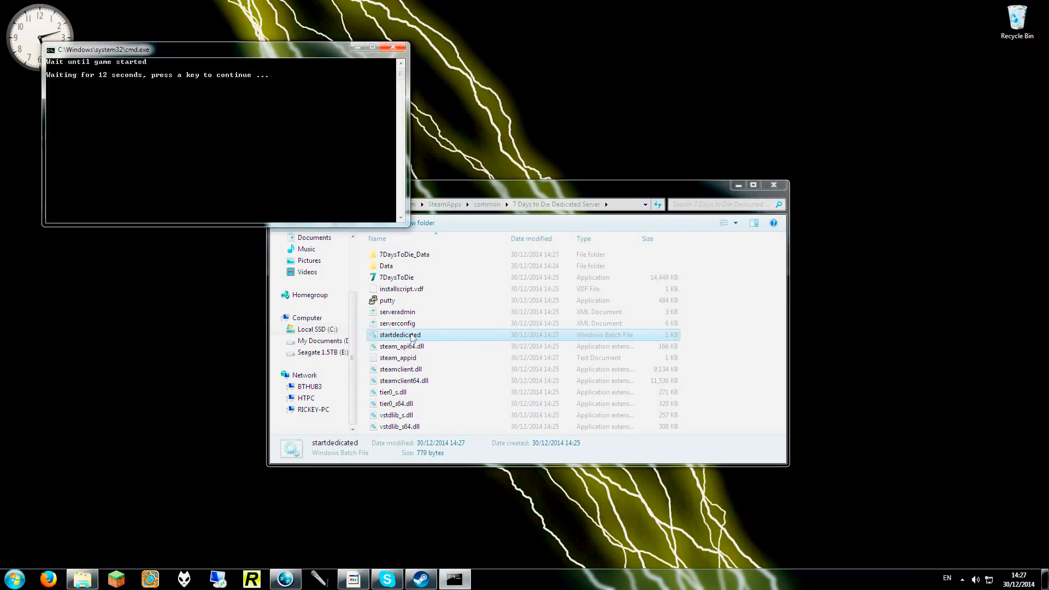
key("Return")
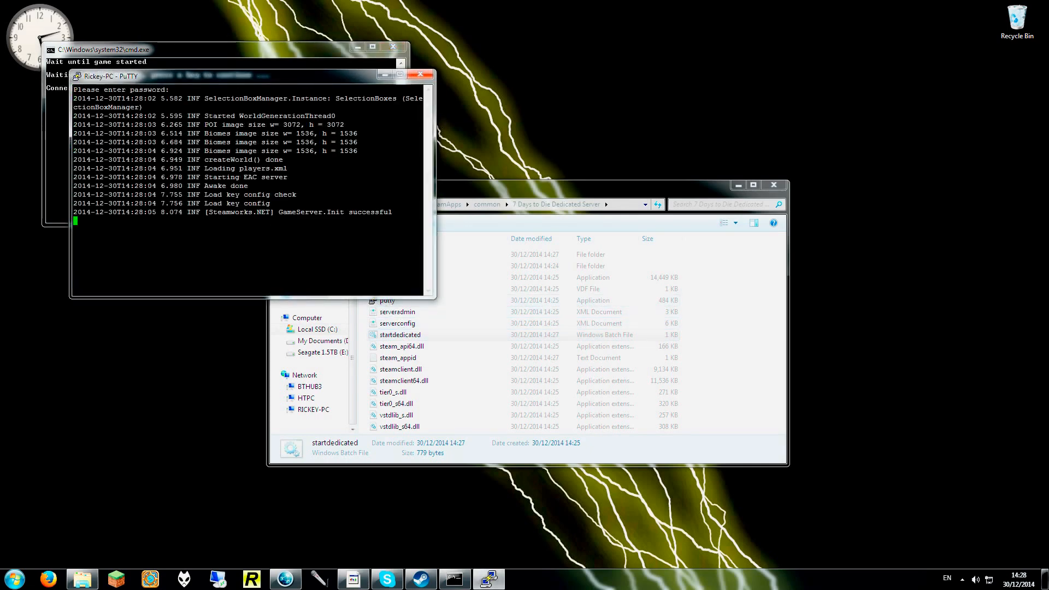
Close the PuTTY session after Steamworks logon, dismiss the script window, and bring up Task Manager
left_click(423, 77)
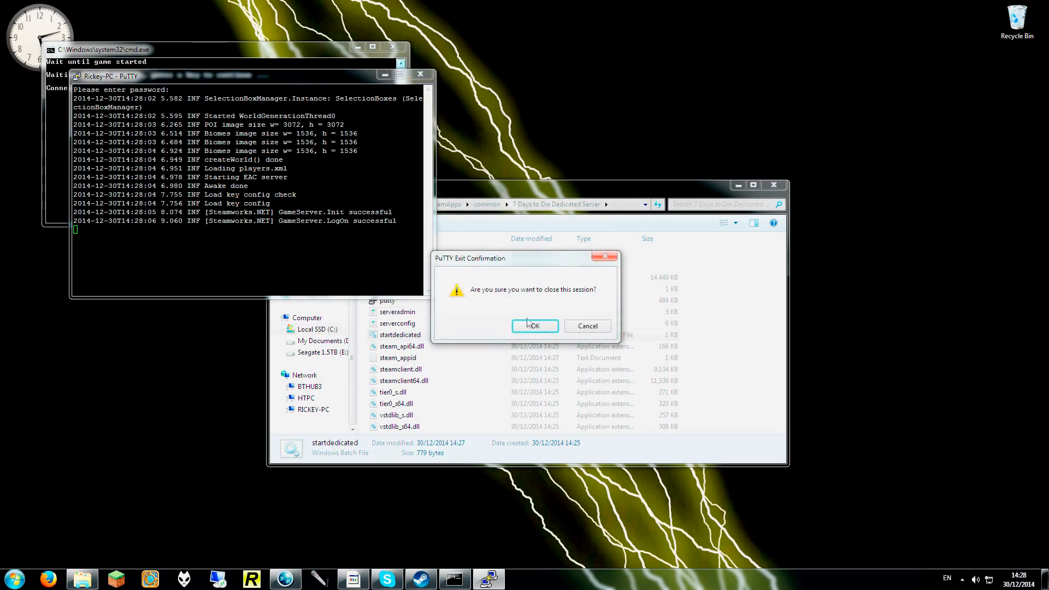
left_click(533, 327)
key("Return")
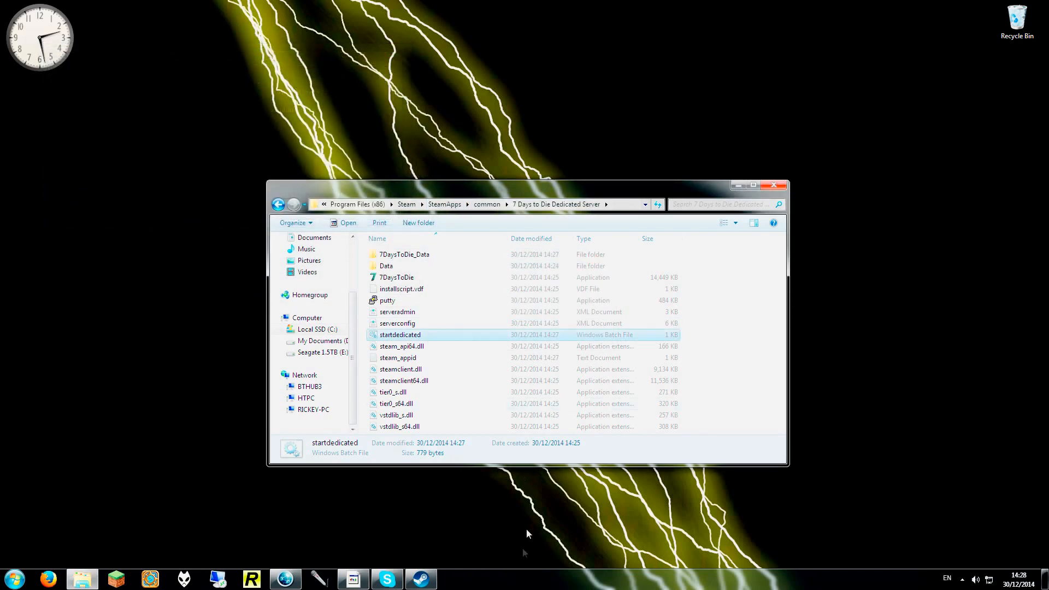
right_click(508, 572)
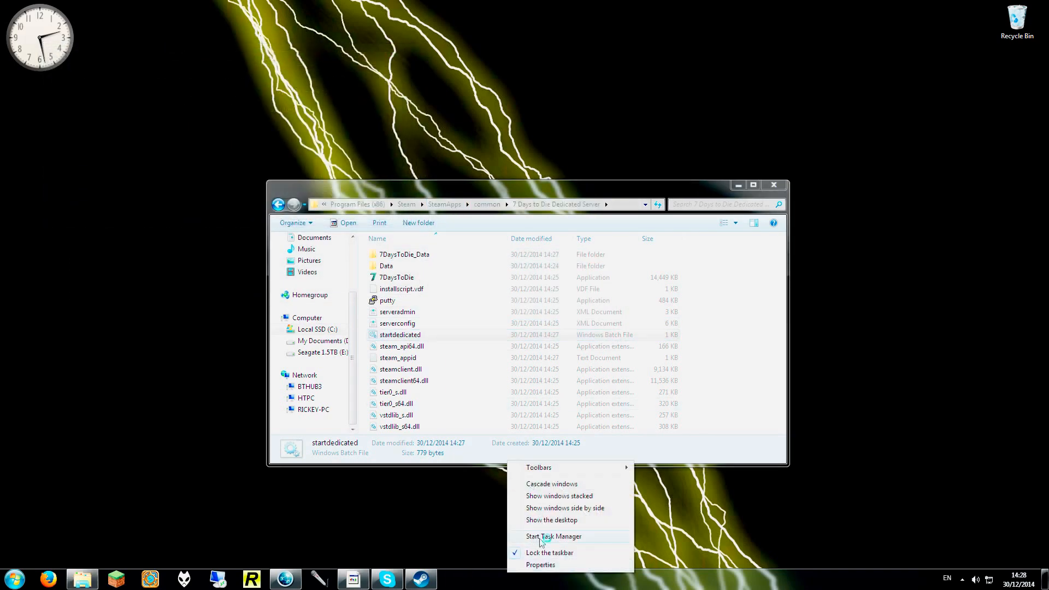
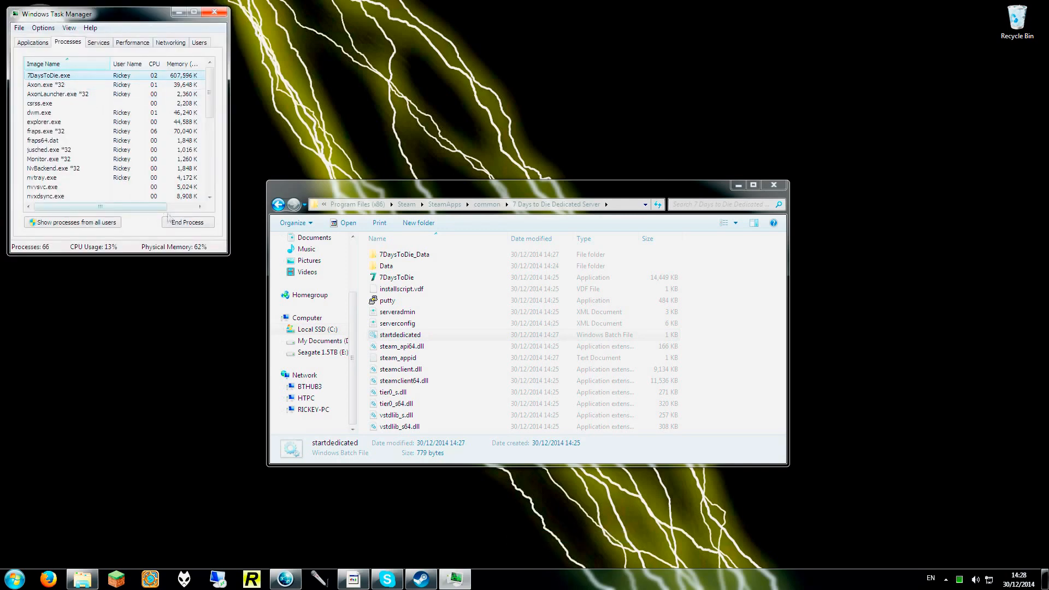
End the 7DaysToDie.exe server process and close Task Manager
left_click(188, 223)
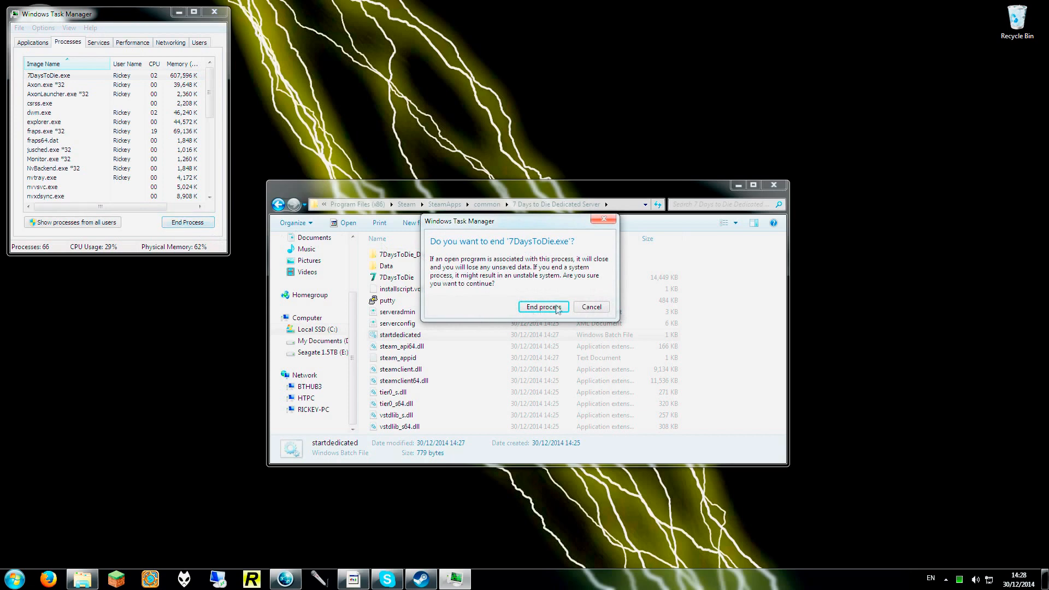
left_click(545, 308)
left_click(216, 13)
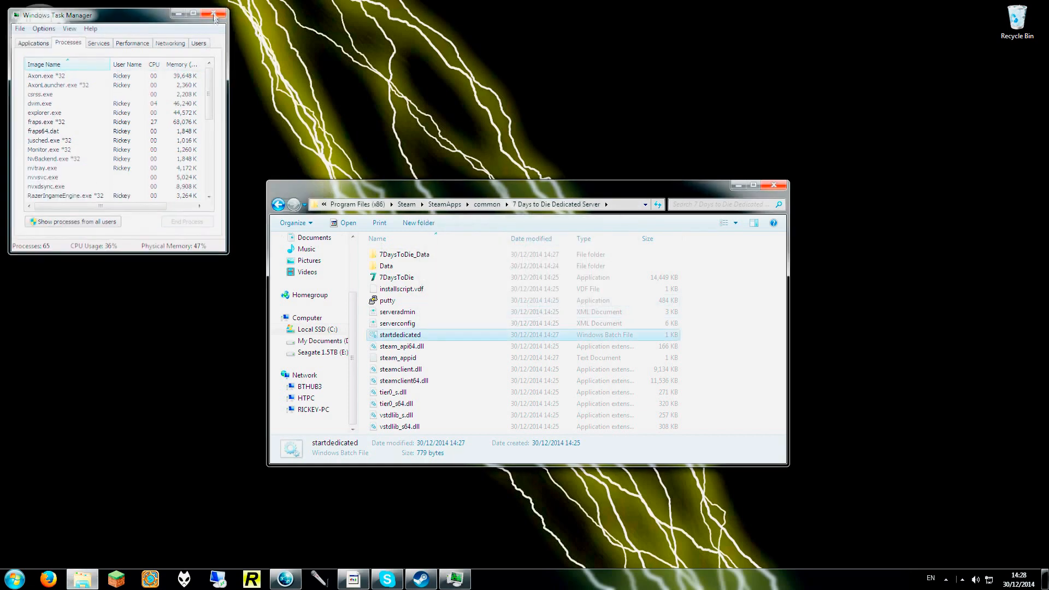
Open serverconfig.xml from the server folder for editing in Notepad after closing the read-only view
left_click(399, 325)
right_click(404, 326)
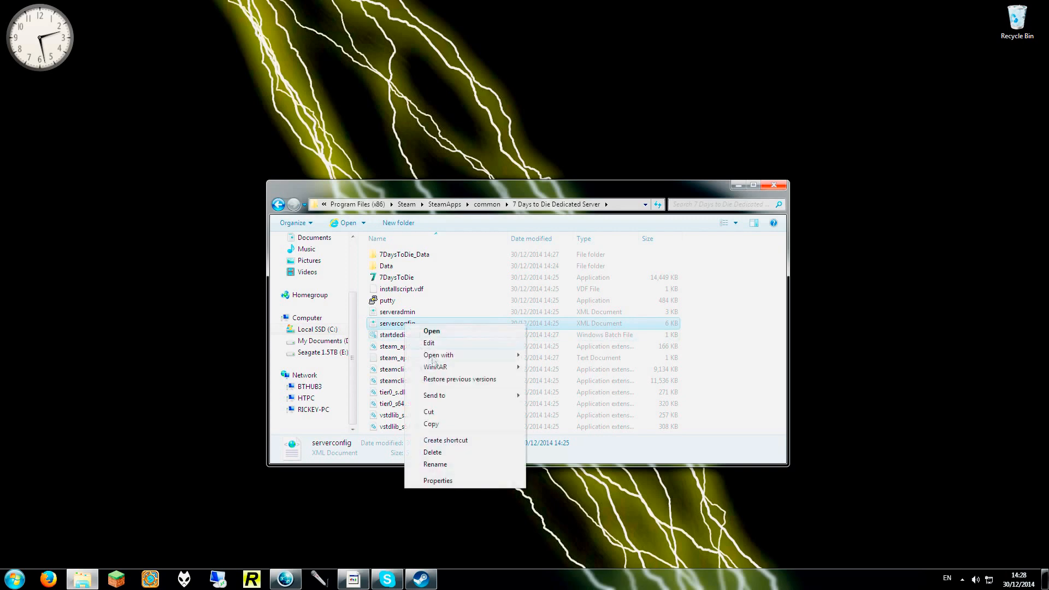
left_click(434, 332)
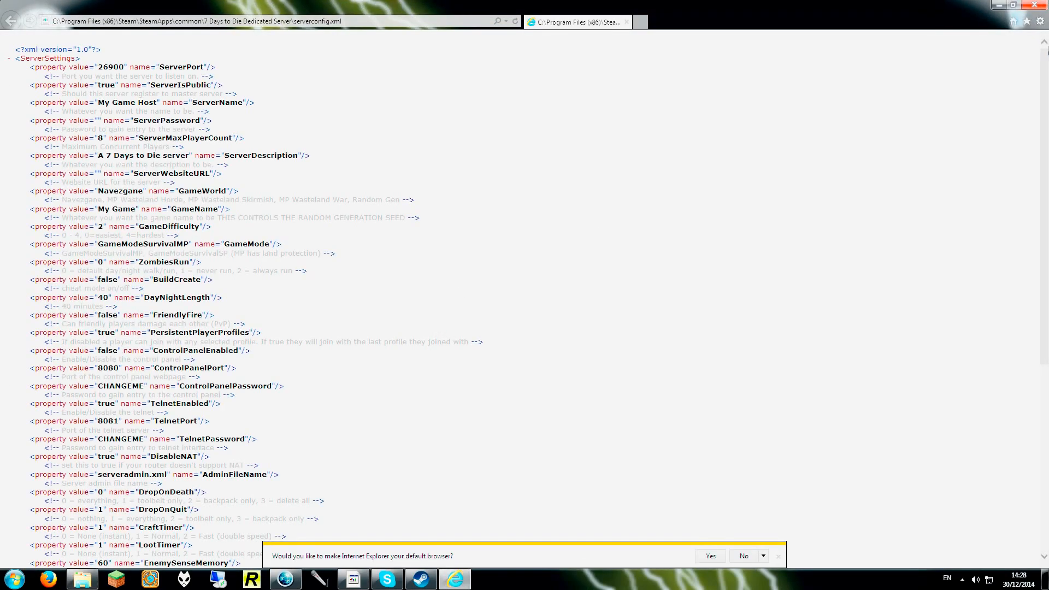
left_click(1032, 5)
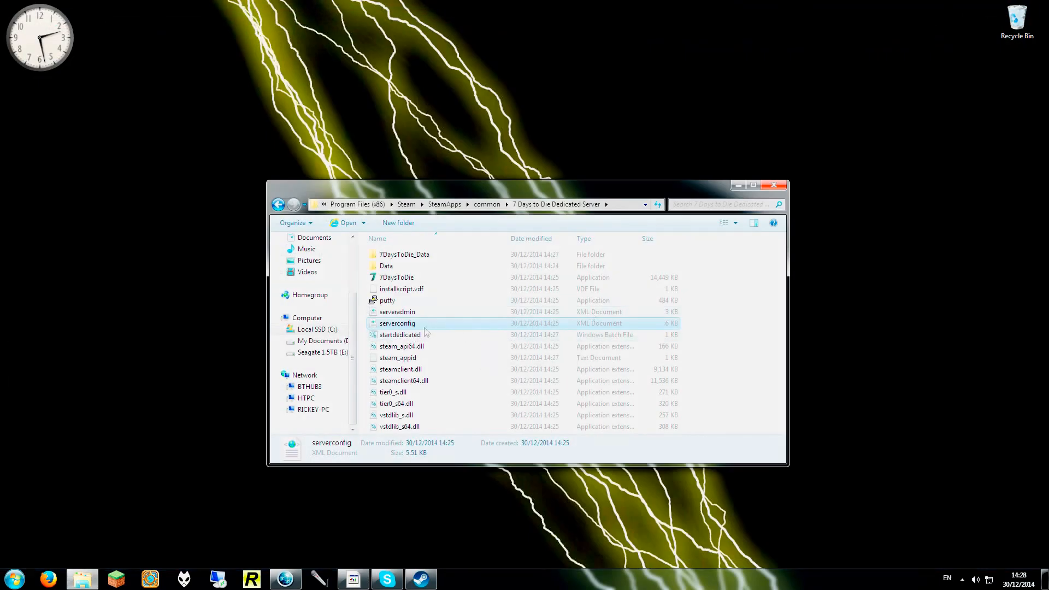
right_click(424, 326)
left_click(432, 343)
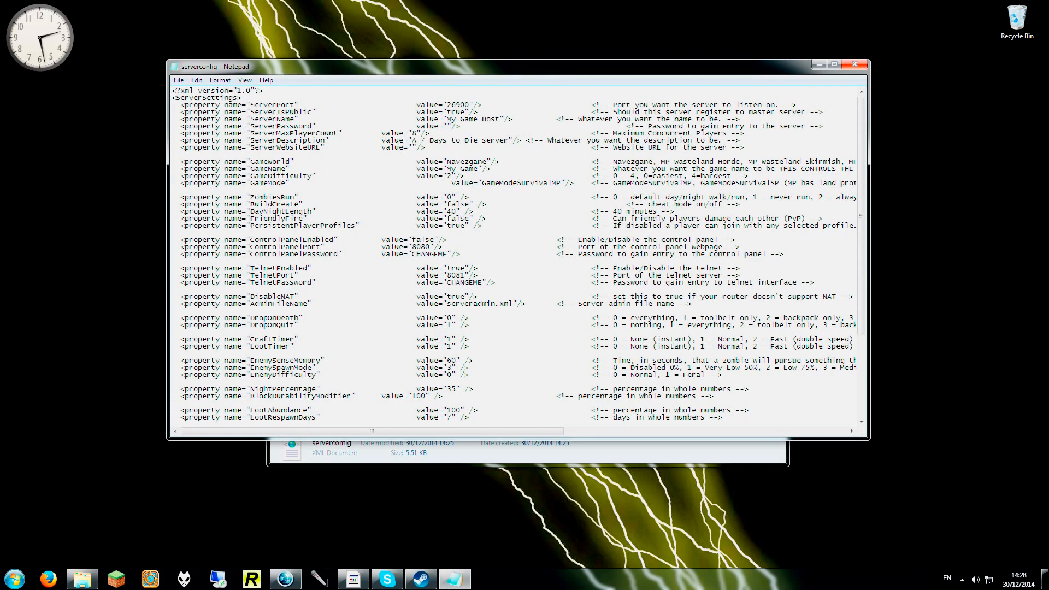
Replace the ServerName value 'My Game Host' with a custom server name, correcting typos
left_click_drag(446, 105, 470, 105)
left_click_drag(506, 70, 504, 65)
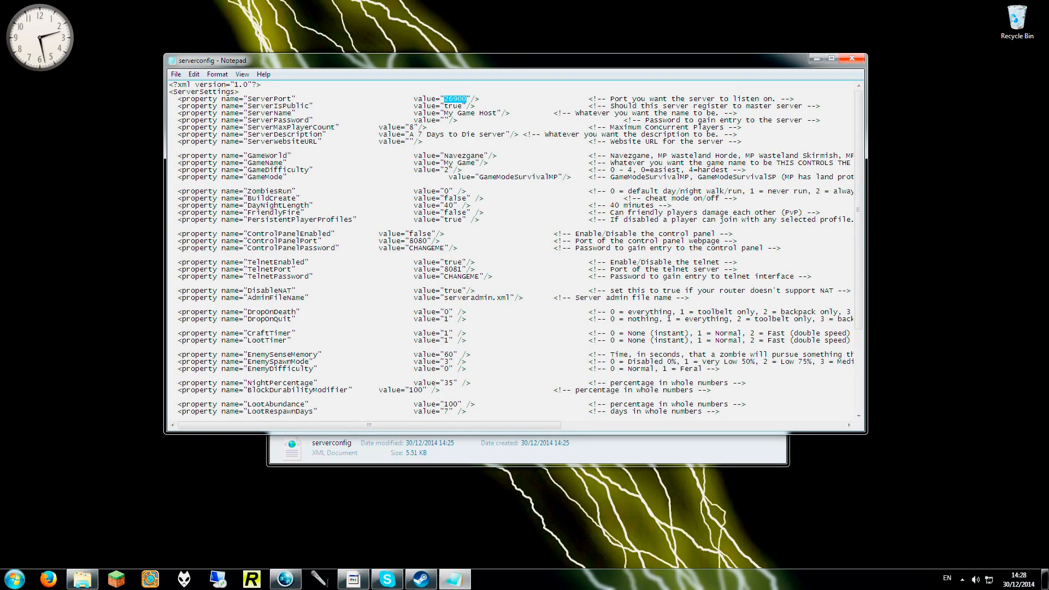
left_click_drag(443, 113, 497, 113)
type("r")
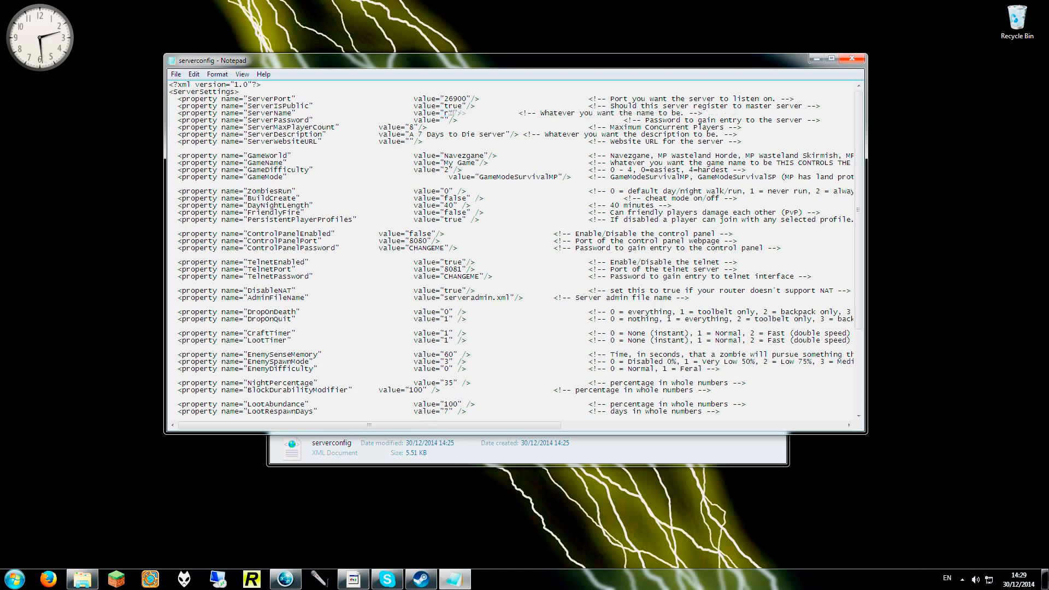
type("ICKSTER57")
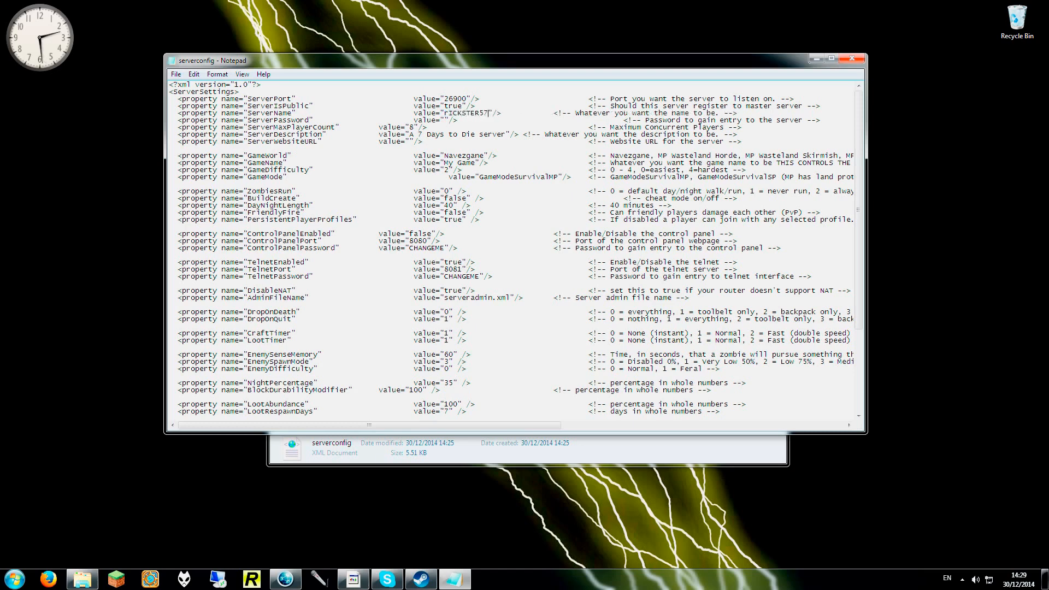
type("0'S ")
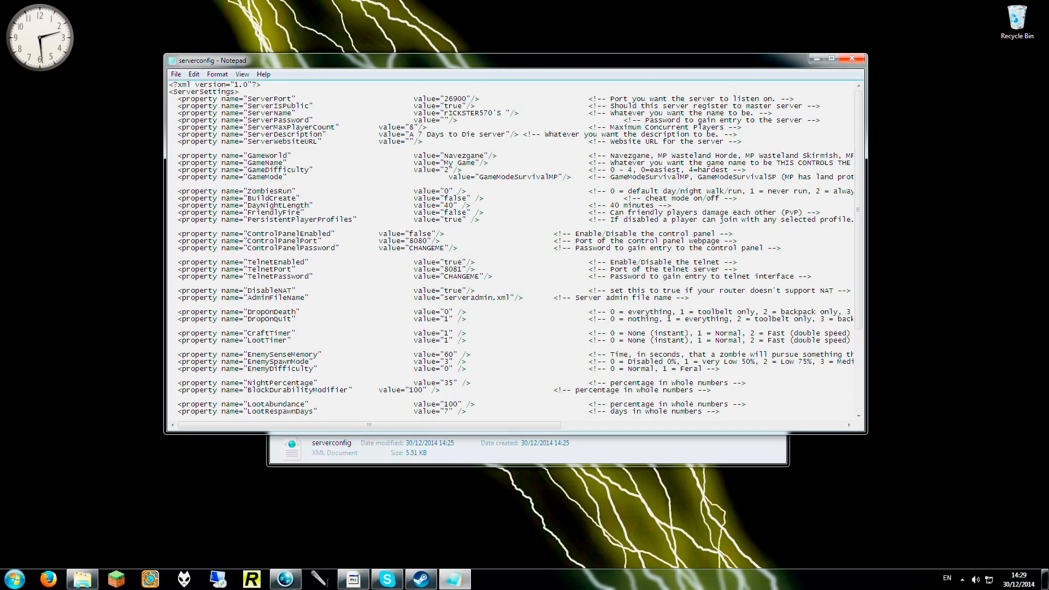
type("S")
type("E")
key("BackSpace")
key("BackSpace")
key("BackSpace")
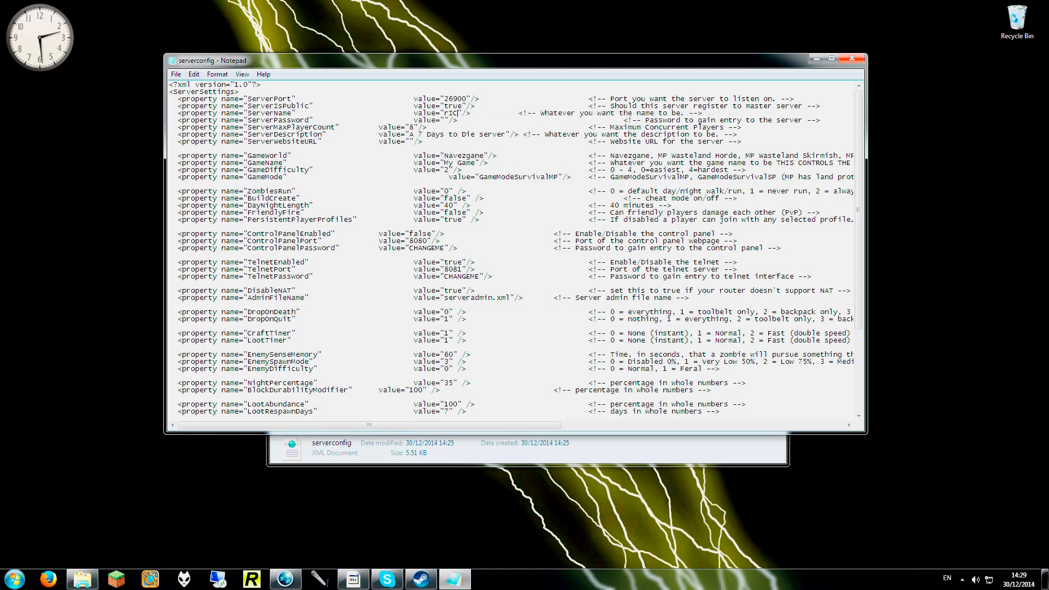
key("BackSpace")
key("BackSpace")
key("BackSpace")
type("Rickster570")
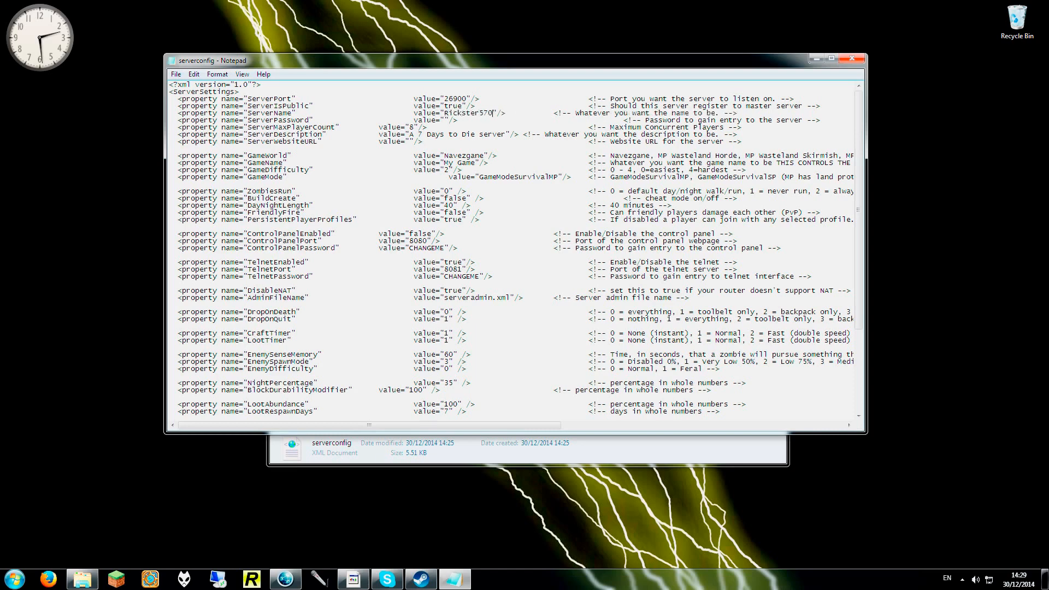
type("'s ")
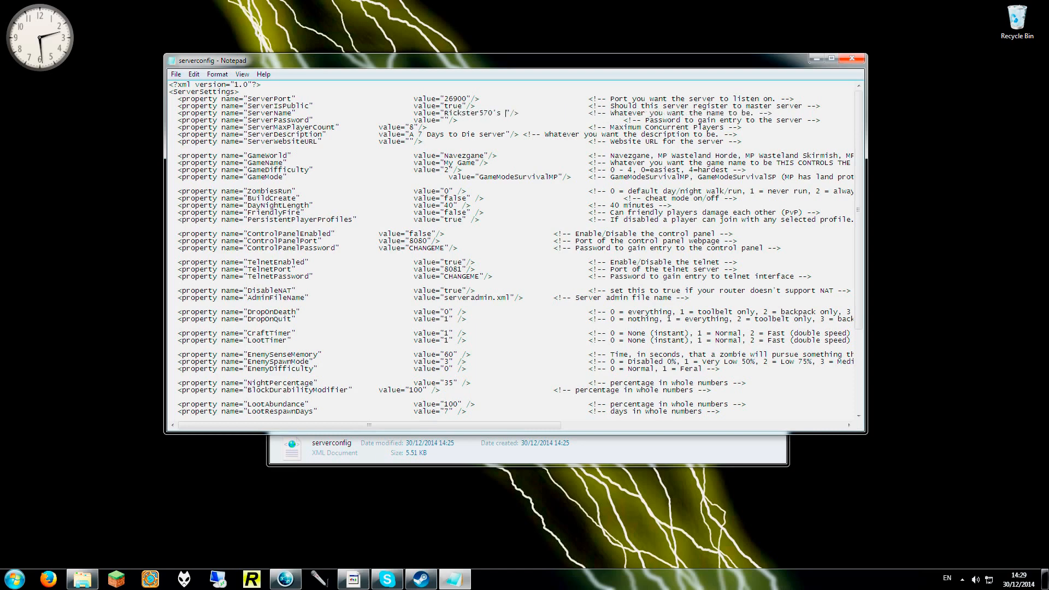
type("server")
Change the GameName value from 'My Game' to 'Test' with a capital first letter
left_click_drag(444, 156, 488, 155)
left_click_drag(551, 424, 644, 424)
left_click_drag(852, 155, 169, 148)
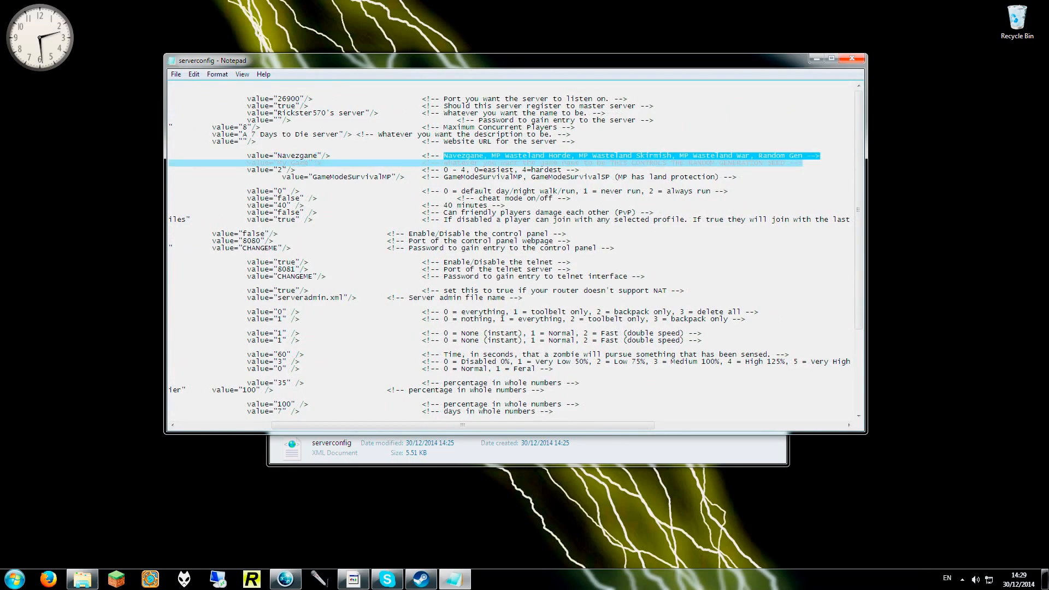
left_click_drag(611, 157, 759, 156)
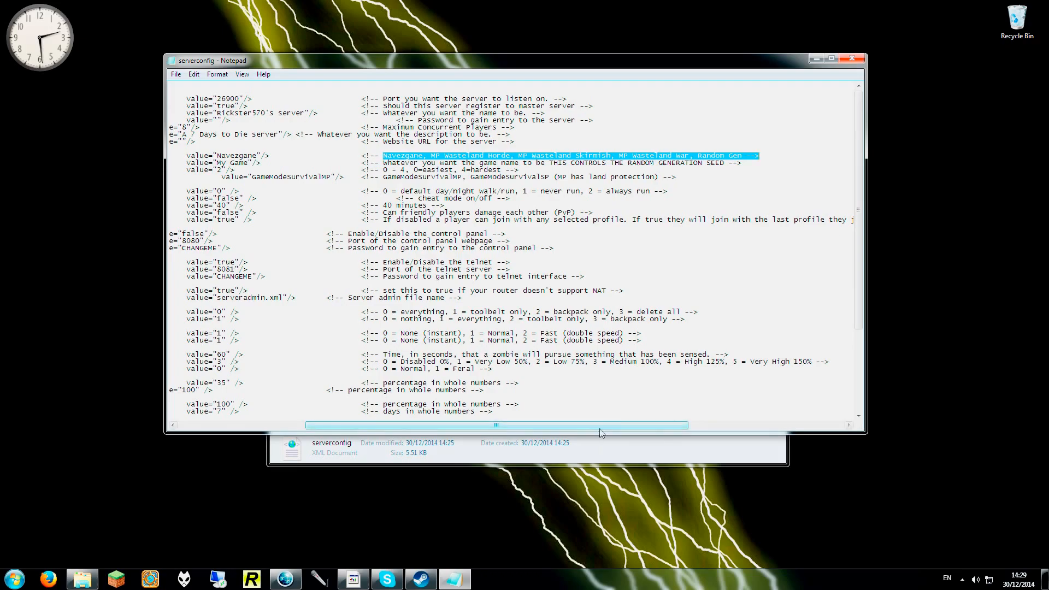
left_click_drag(565, 426, 447, 410)
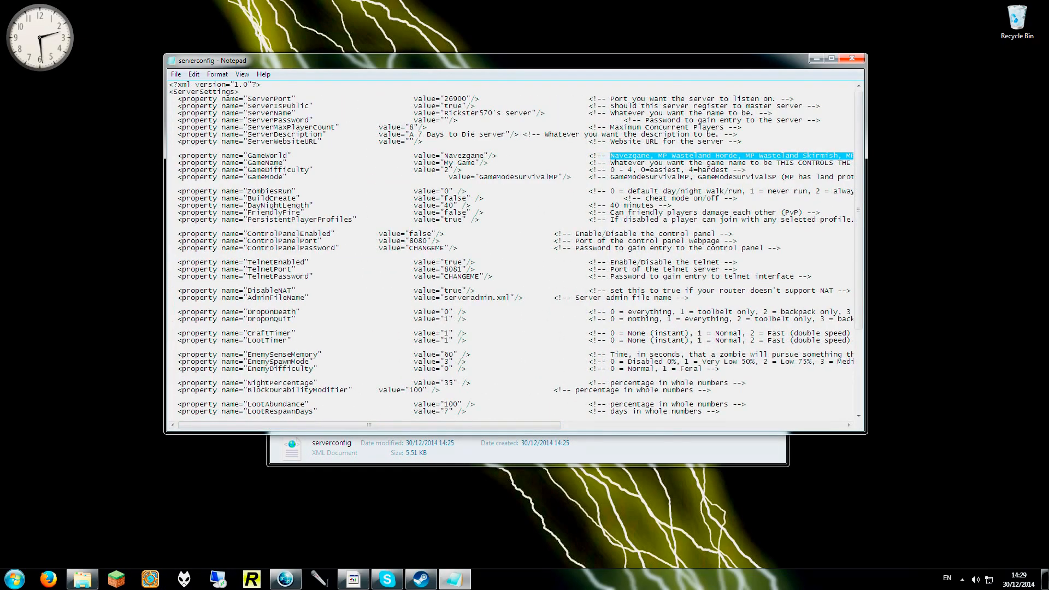
left_click_drag(444, 163, 475, 164)
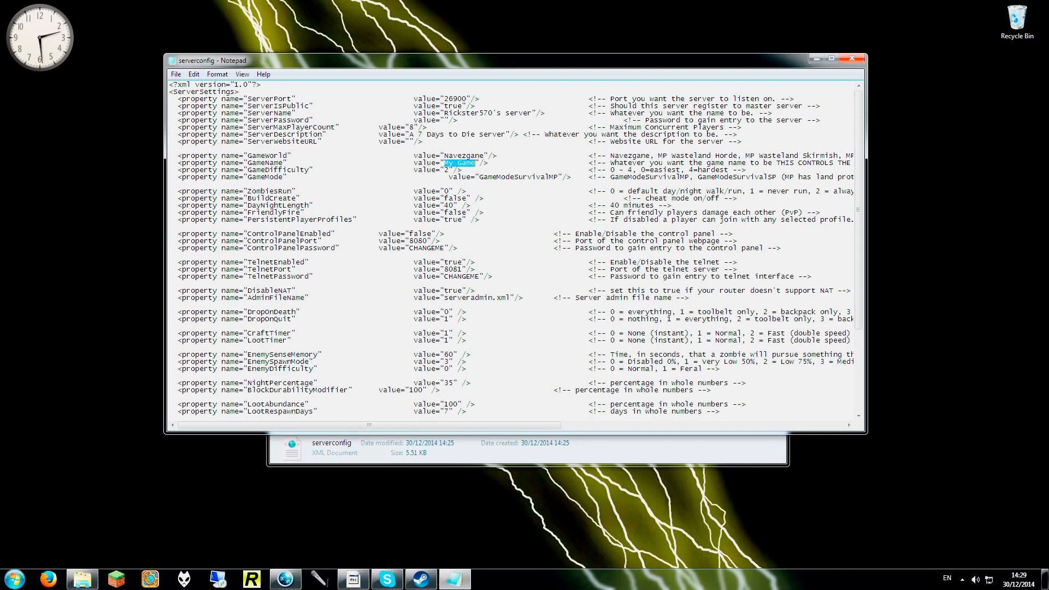
type("tesa")
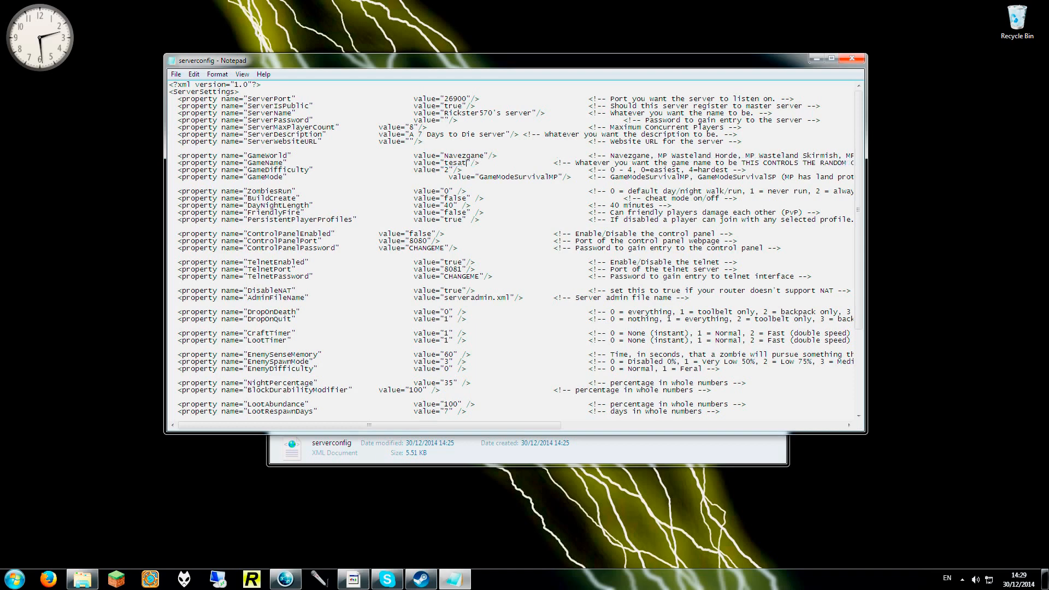
type("t")
left_click(447, 163)
key("BackSpace")
type("T")
mouse_move(410, 249)
left_mouse_down()
mouse_move(445, 249)
mouse_move(481, 276)
left_mouse_up()
scroll(516, 248, "down", 1)
scroll(521, 248, "down", 1)
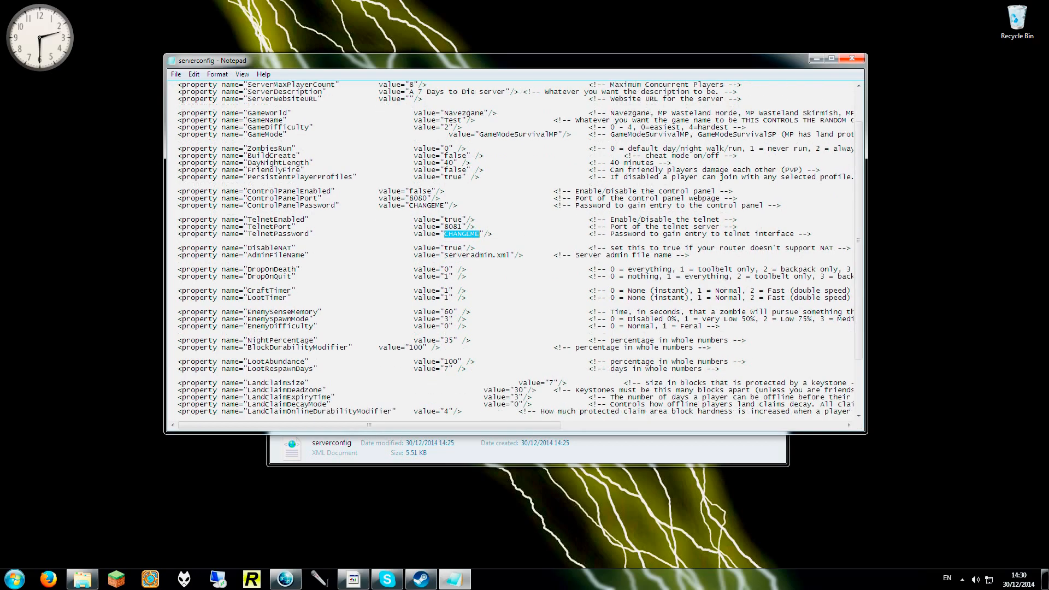
scroll(520, 249, "down", 1)
scroll(520, 249, "down", 1)
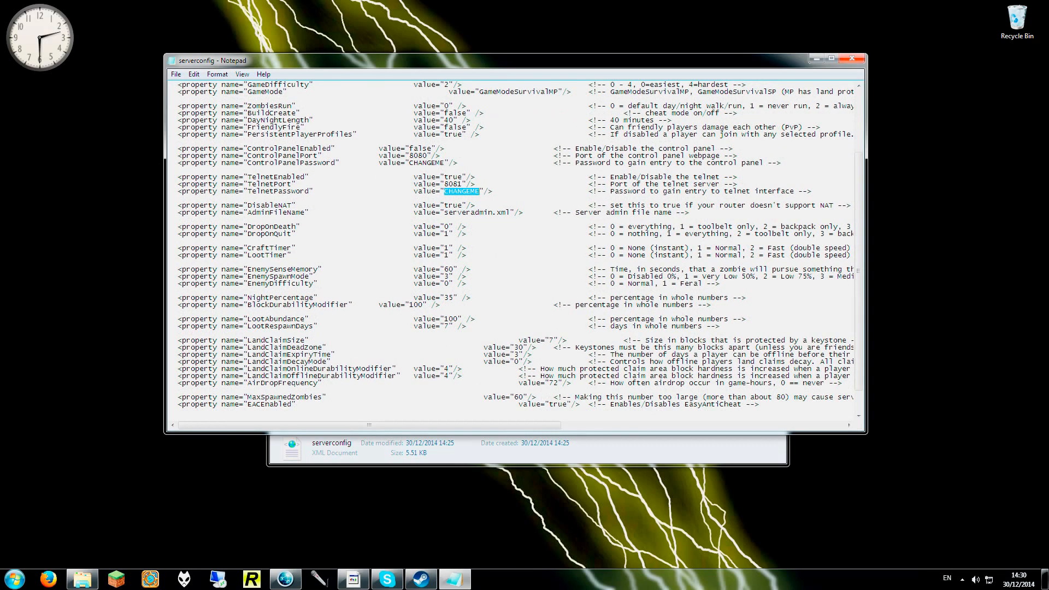
left_click_drag(354, 425, 361, 426)
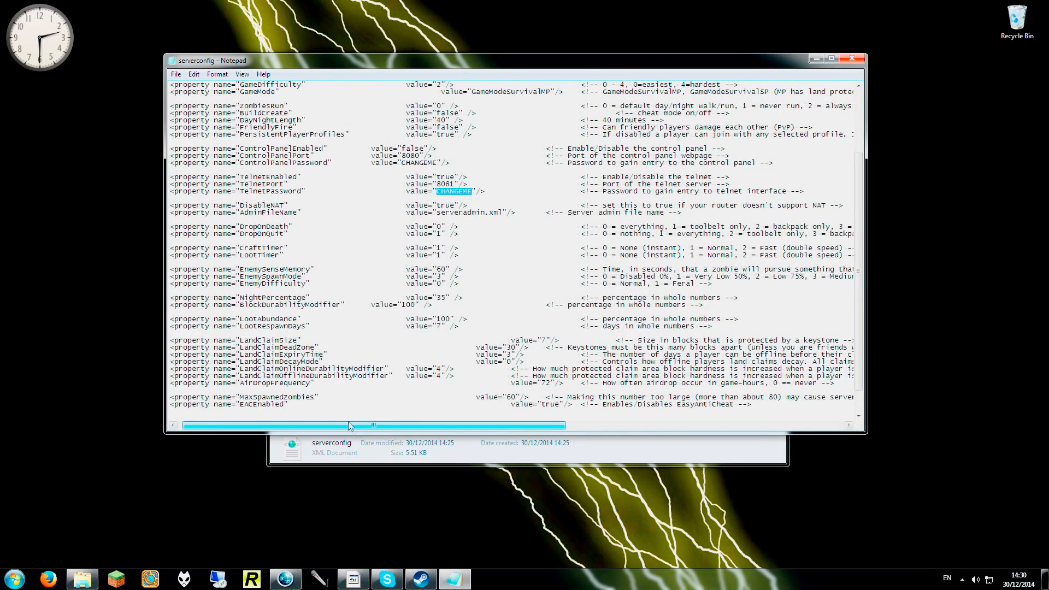
scroll(361, 425, "up", 1)
scroll(520, 248, "up", 2)
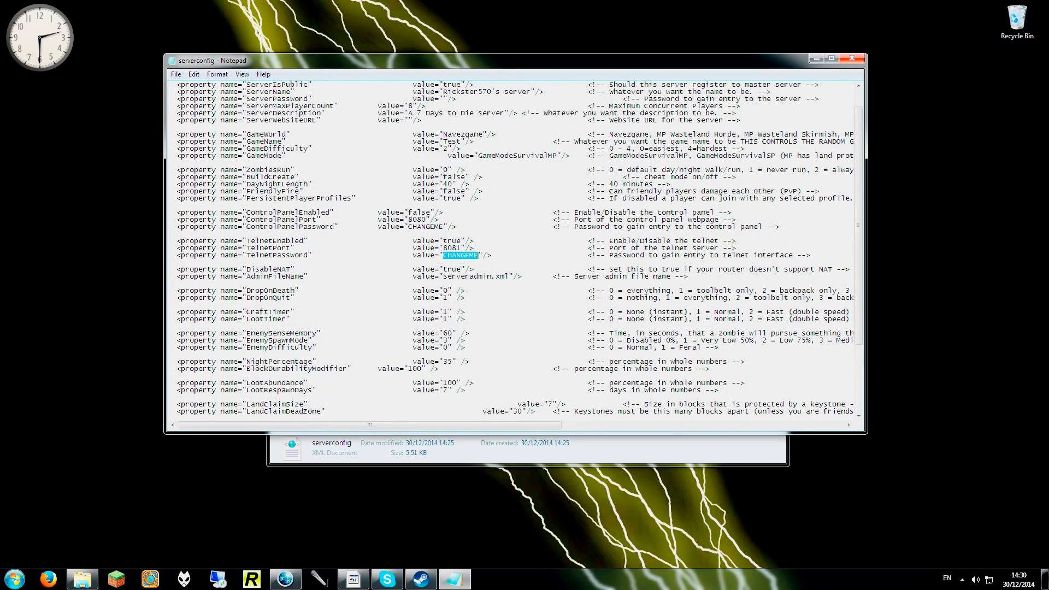
scroll(520, 248, "up", 1)
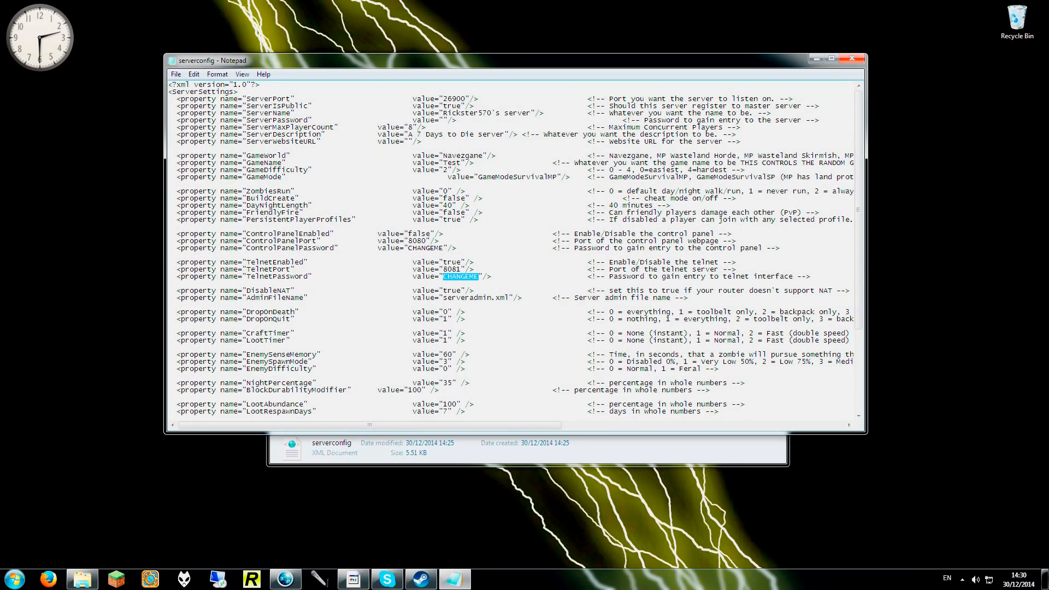
left_click(854, 61)
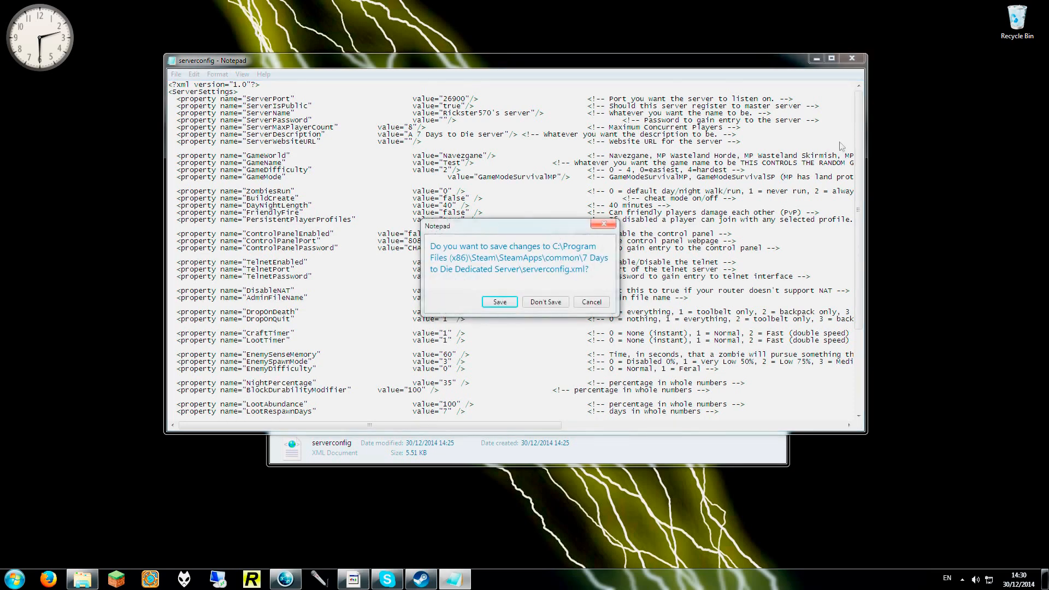
Save the changes to serverconfig.xml and let Notepad close
left_click(508, 304)
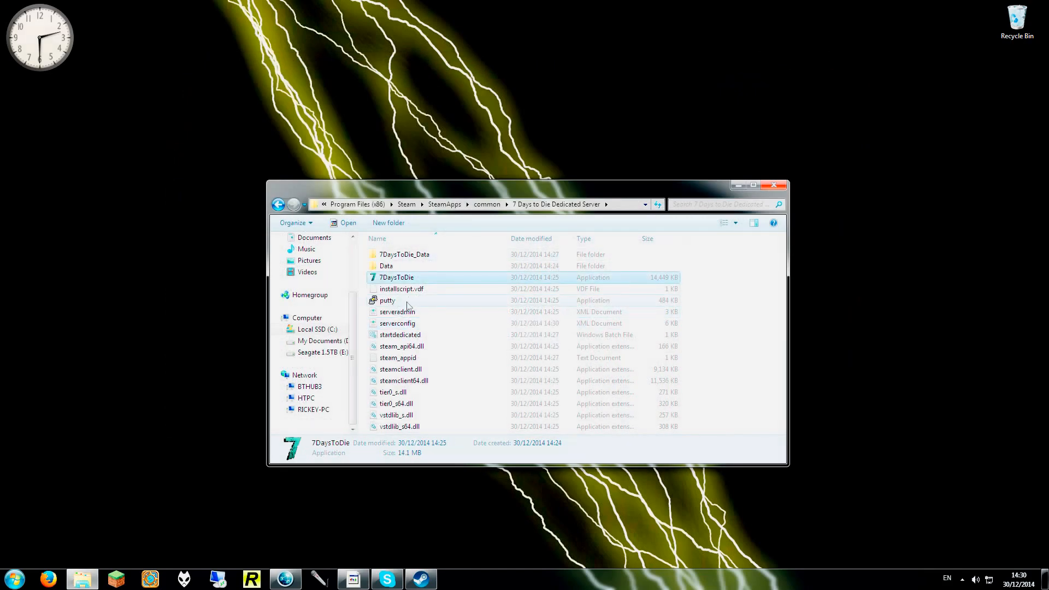
Run startdedicated.bat to launch the server and skip the console countdown so PuTTY starts
left_click(409, 302)
left_click(408, 336)
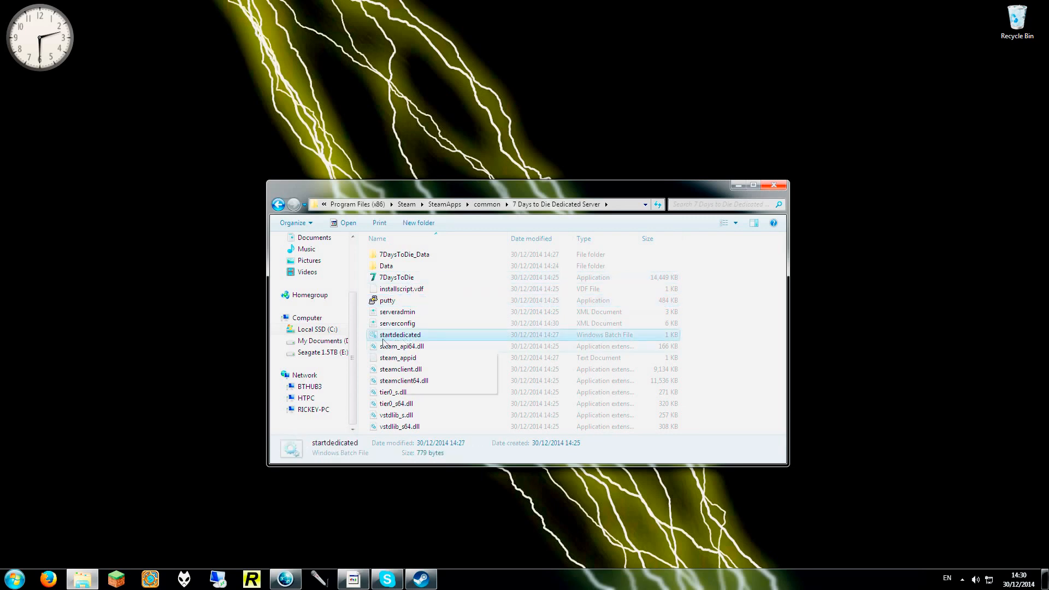
left_click_drag(439, 343, 185, 269)
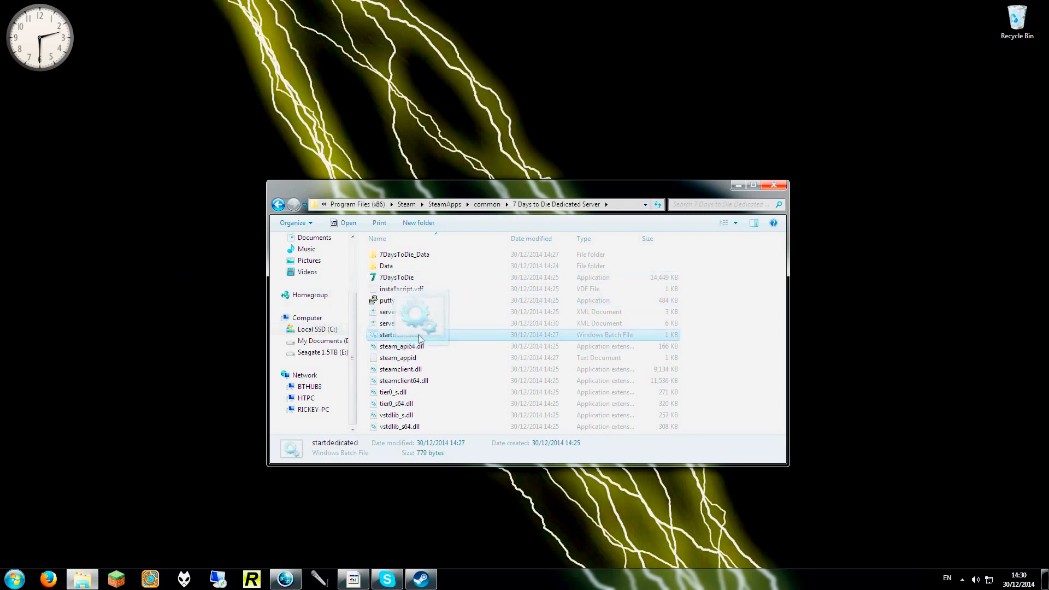
left_click_drag(183, 268, 394, 301)
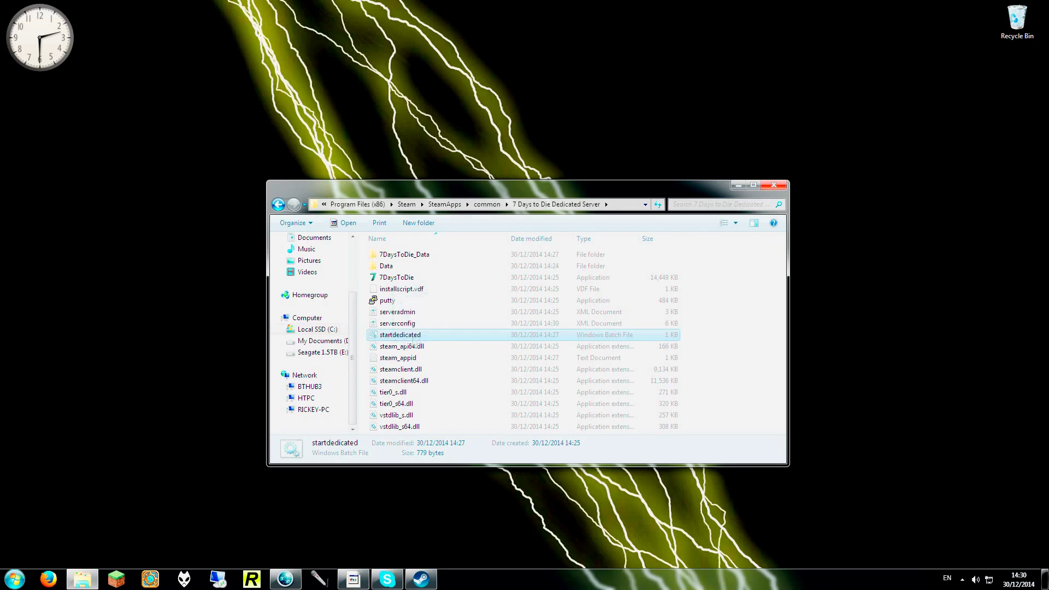
double_click(401, 341)
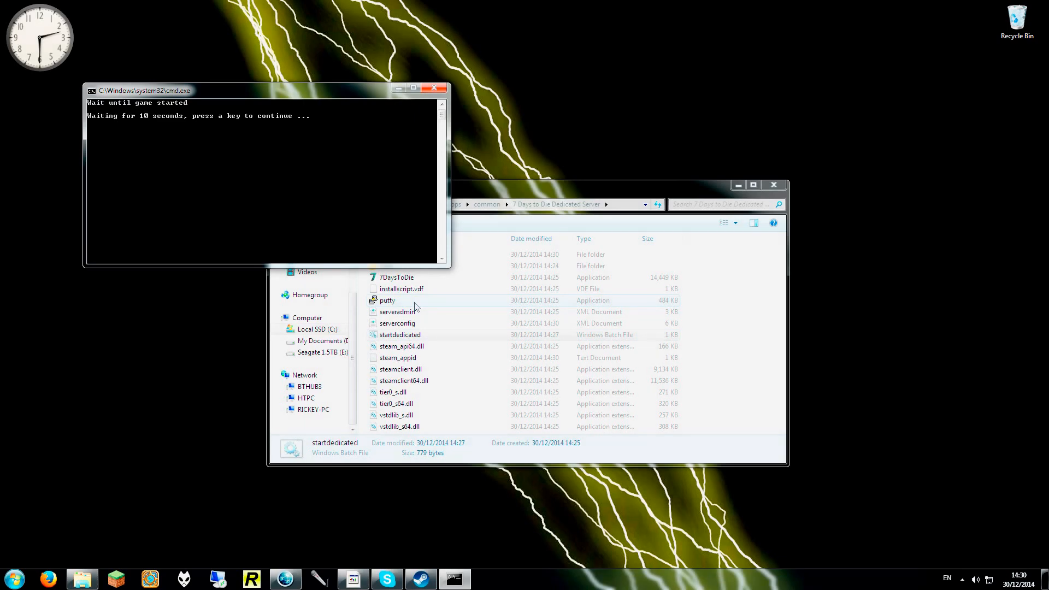
key("Return")
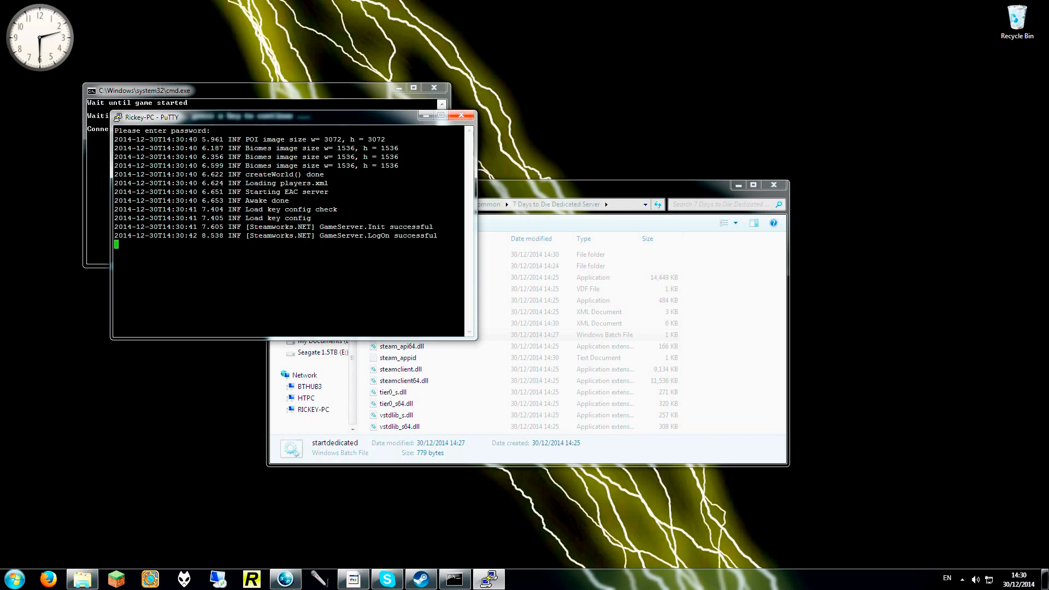
key("BackSpace")
key("Return")
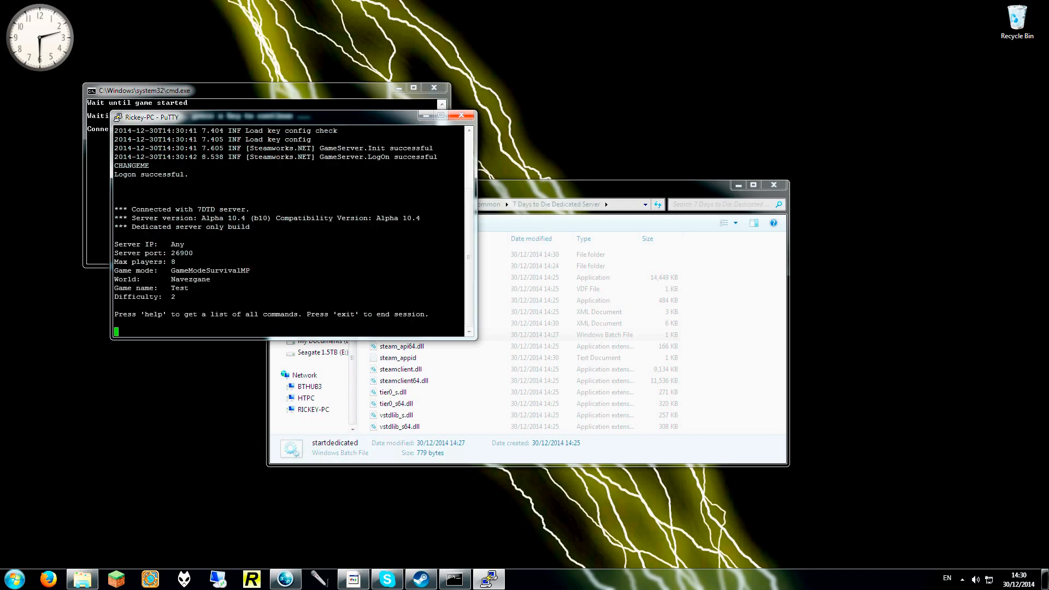